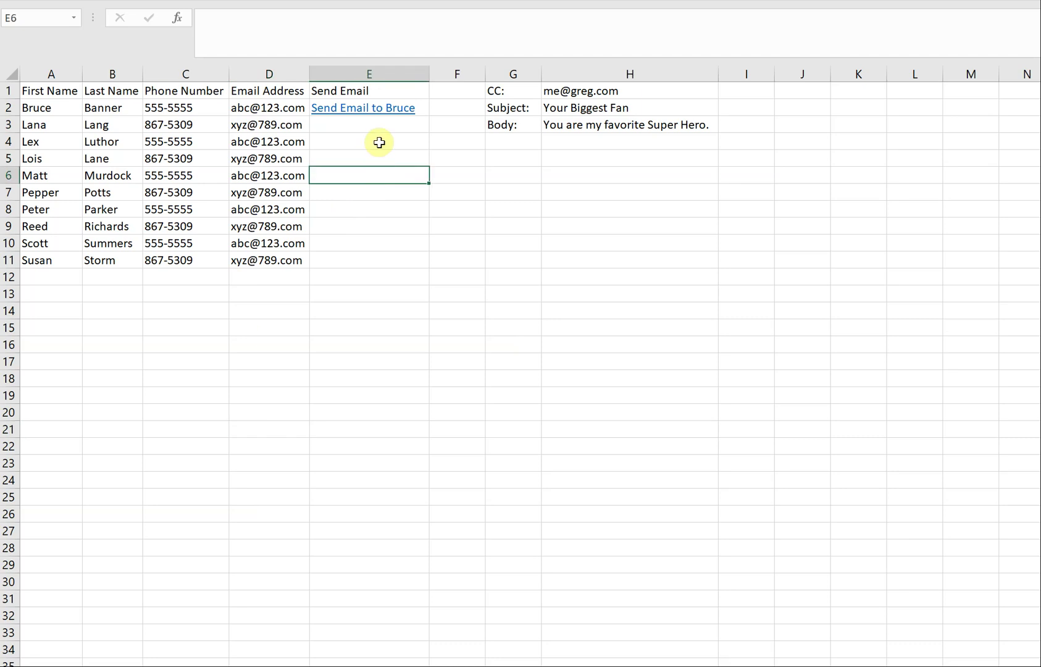
# Fill E2's HYPERLINK formula down to E11 so each contact gets a 'Send Email to' link
pyautogui.press('Up')
pyautogui.press('Up')
pyautogui.press('Up')
pyautogui.press('Up')
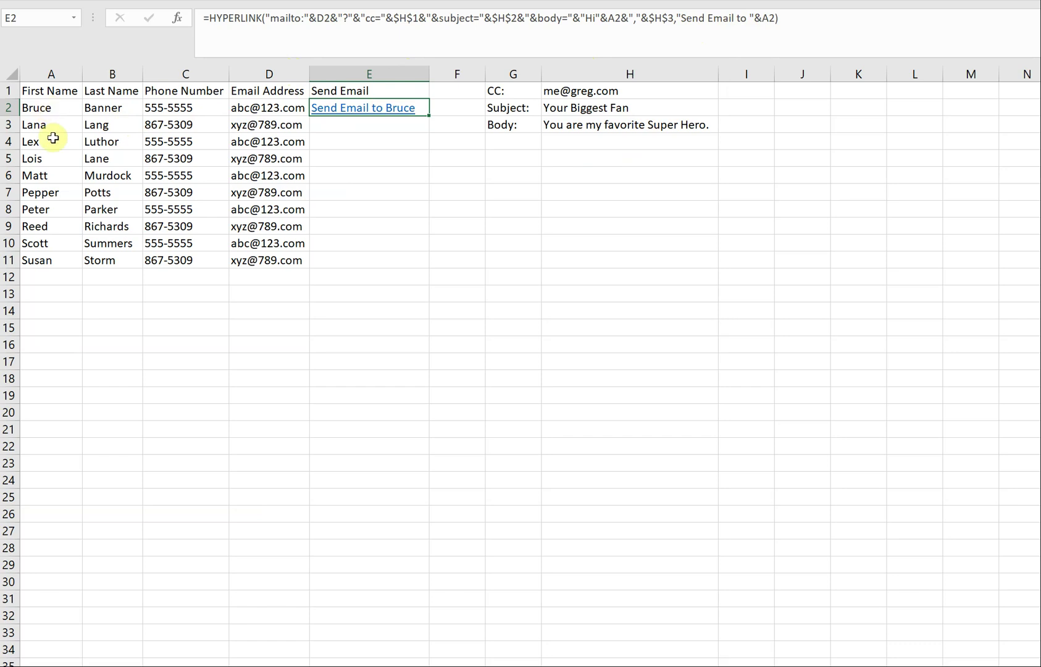
pyautogui.click(405, 163)
pyautogui.click(449, 110)
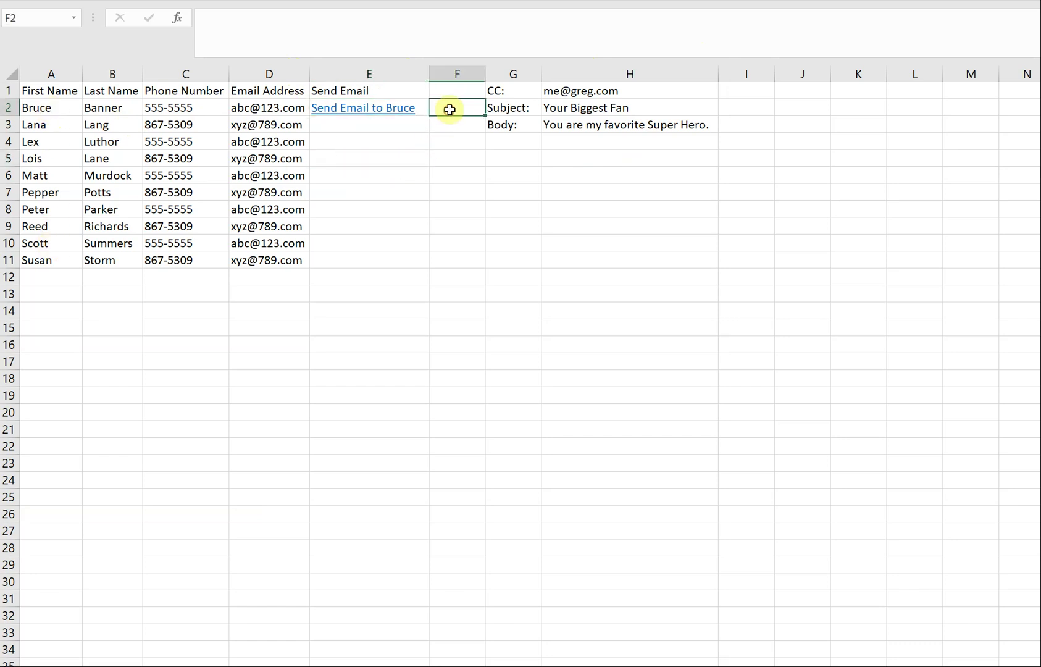
pyautogui.press('Left')
pyautogui.doubleClick(429, 115)
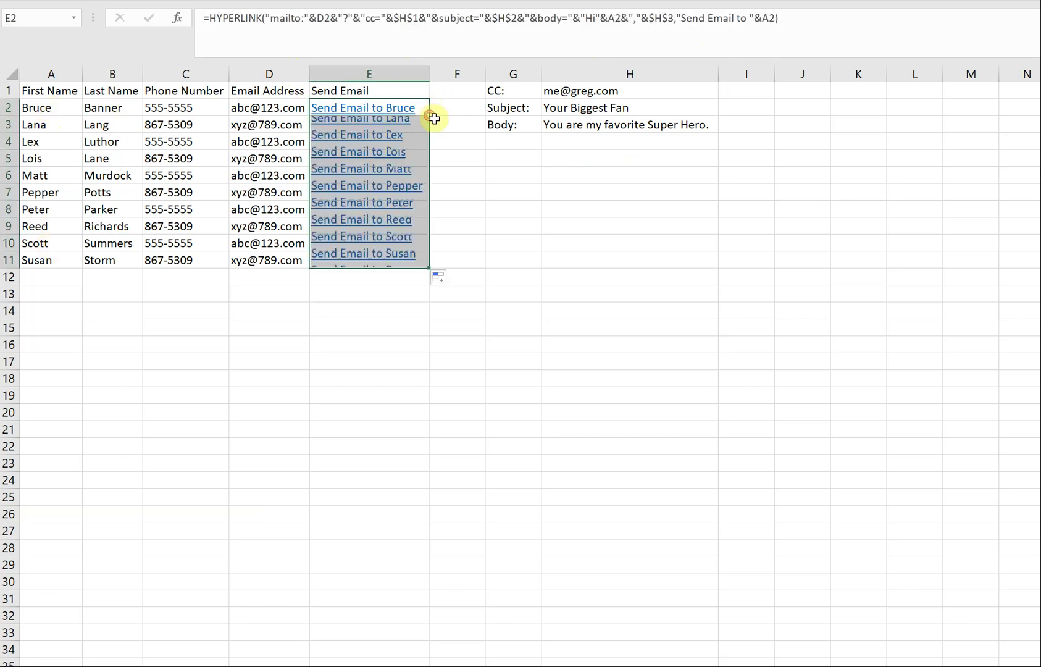
pyautogui.click(497, 305)
pyautogui.click(396, 345)
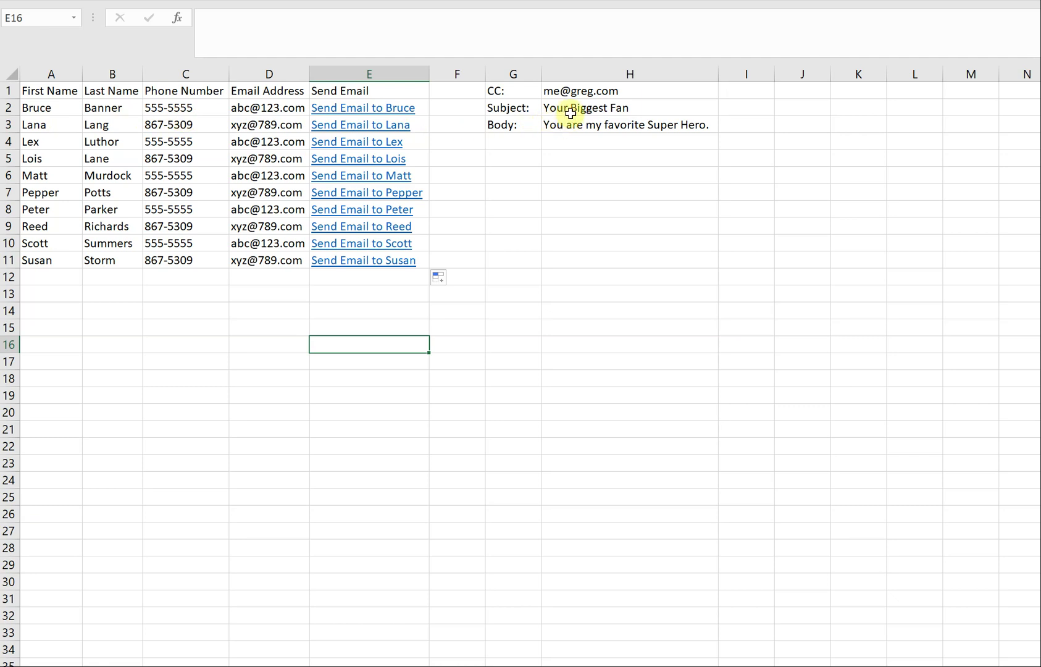
pyautogui.click(402, 116)
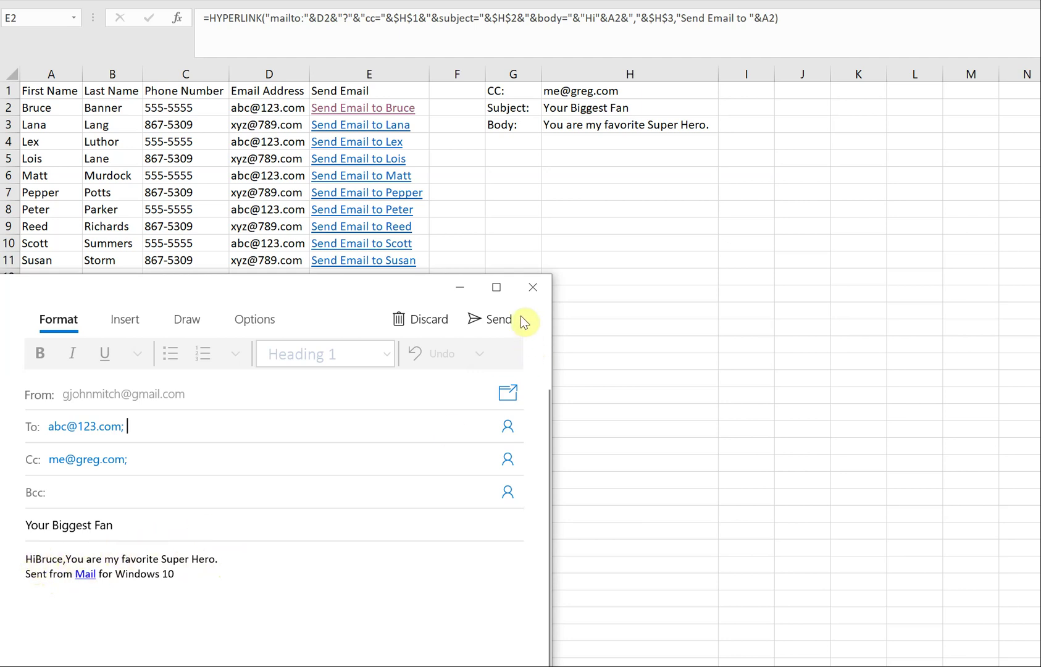
pyautogui.click(530, 289)
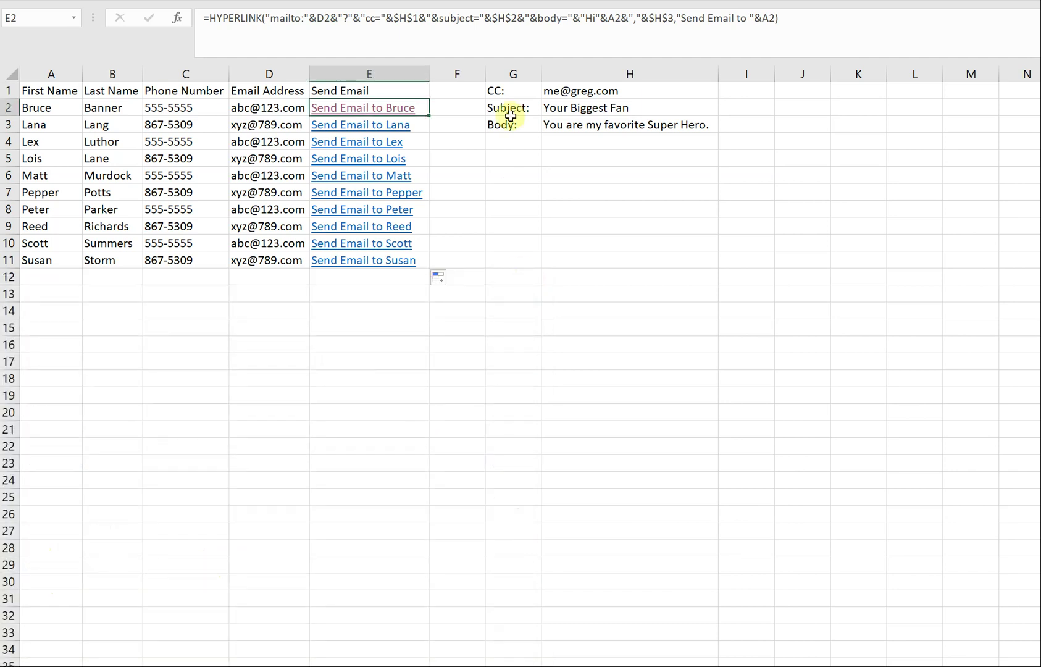
# Edit E2's formula: add a space after 'Hi' and insert &"%0d%0a" before &$H$3
pyautogui.click(595, 18)
pyautogui.write('i')
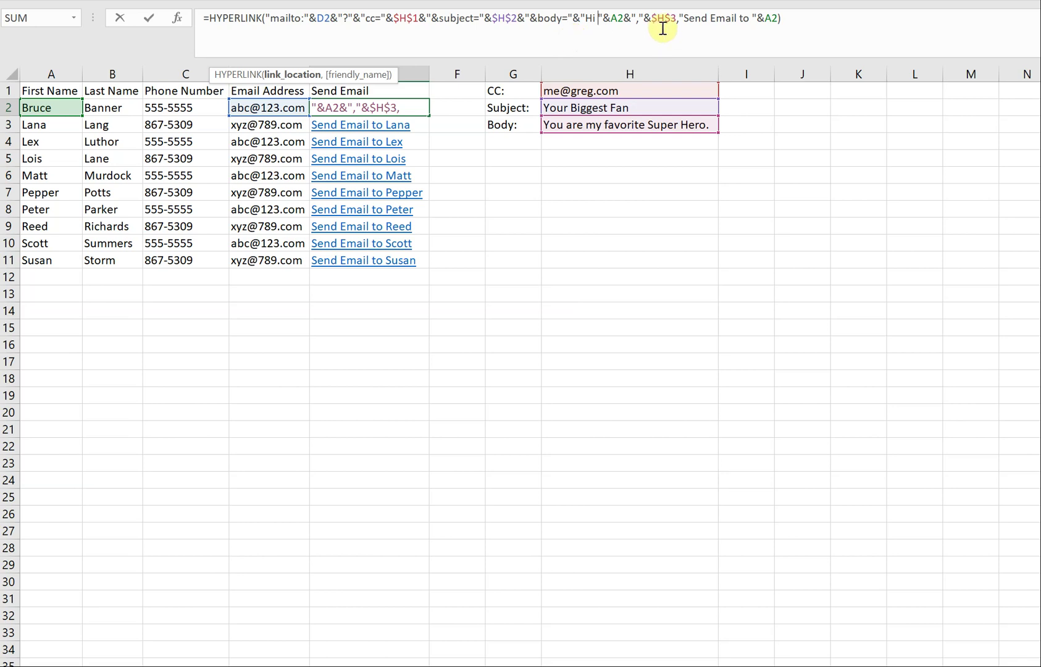
pyautogui.click(642, 29)
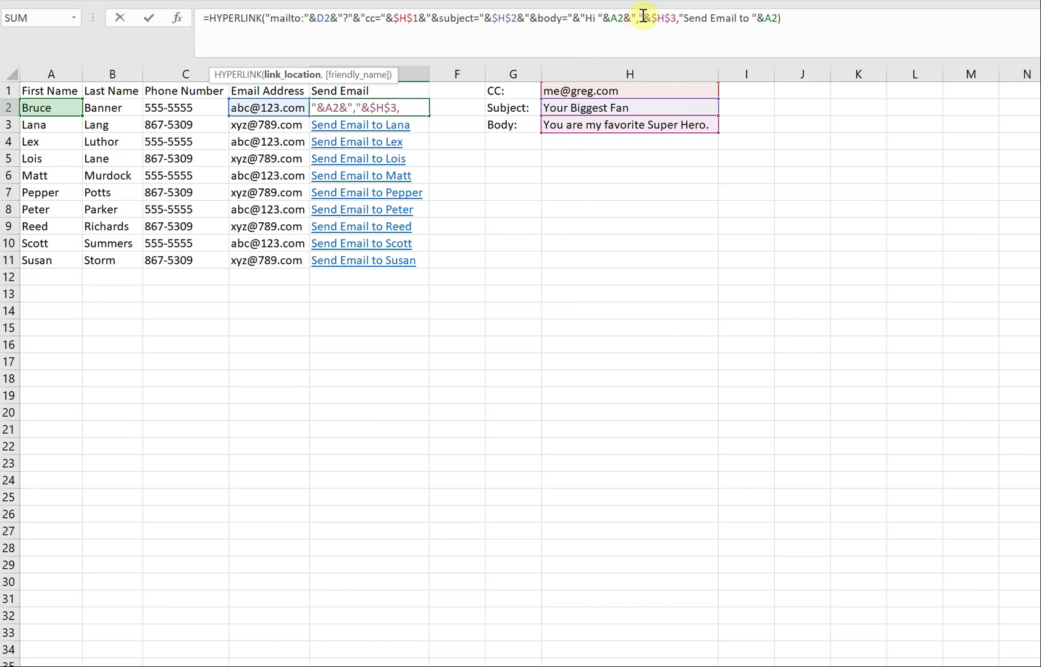
pyautogui.click(642, 16)
pyautogui.write('&')
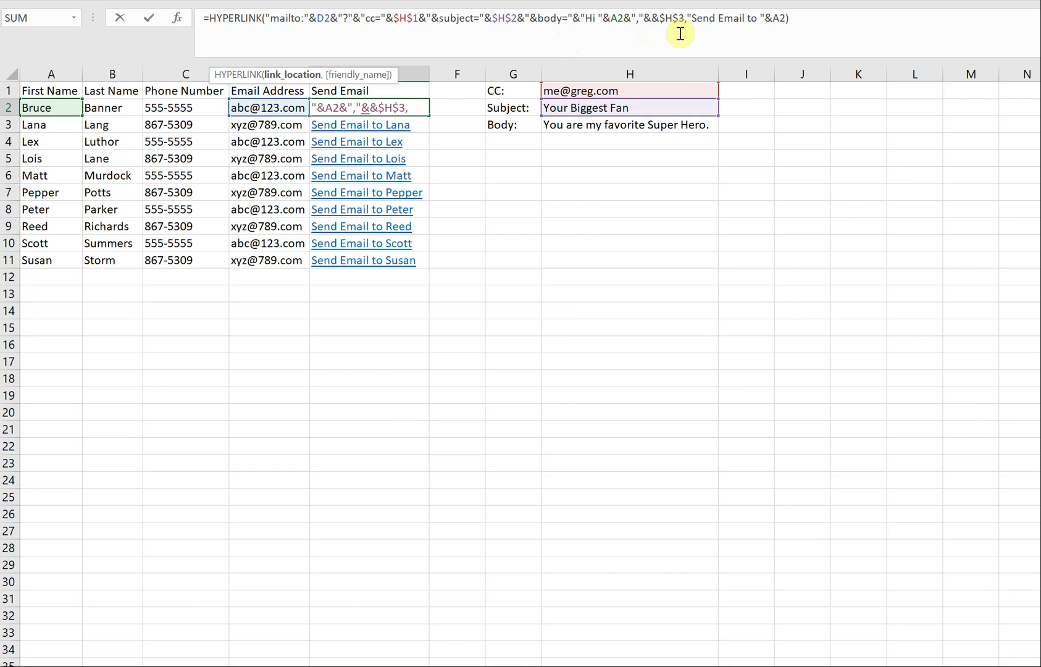
pyautogui.write('"')
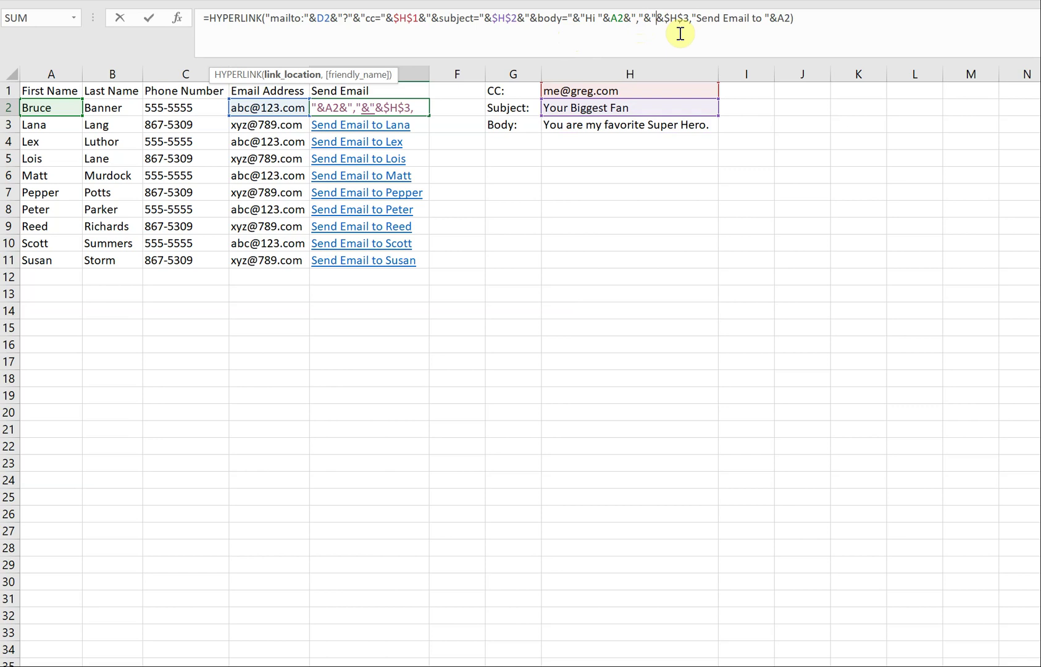
pyautogui.write('%')
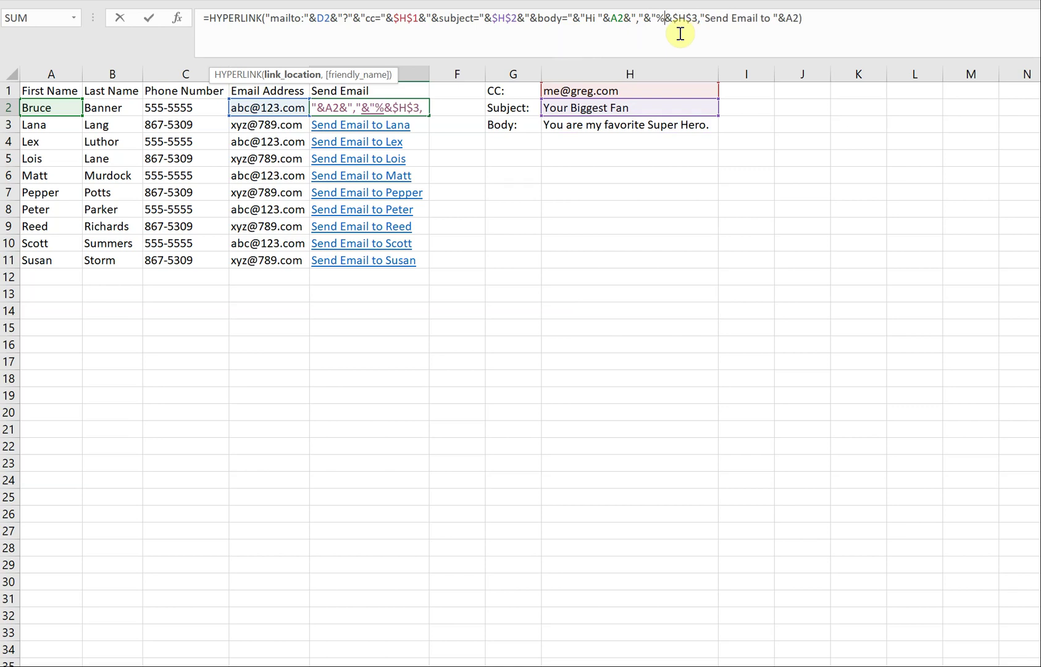
pyautogui.write('0d')
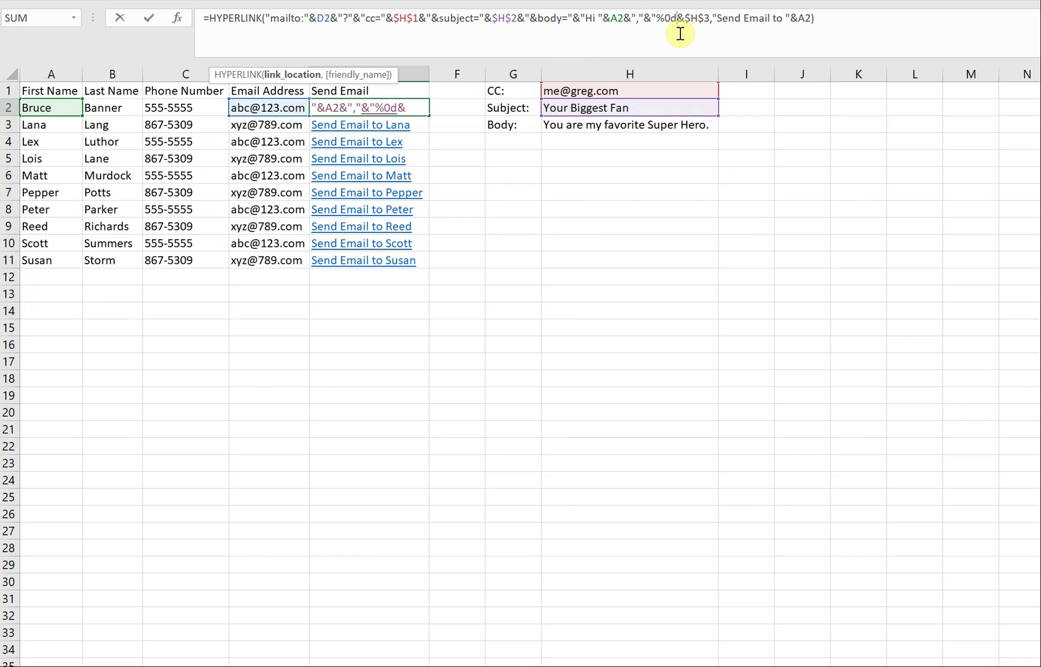
pyautogui.write('%')
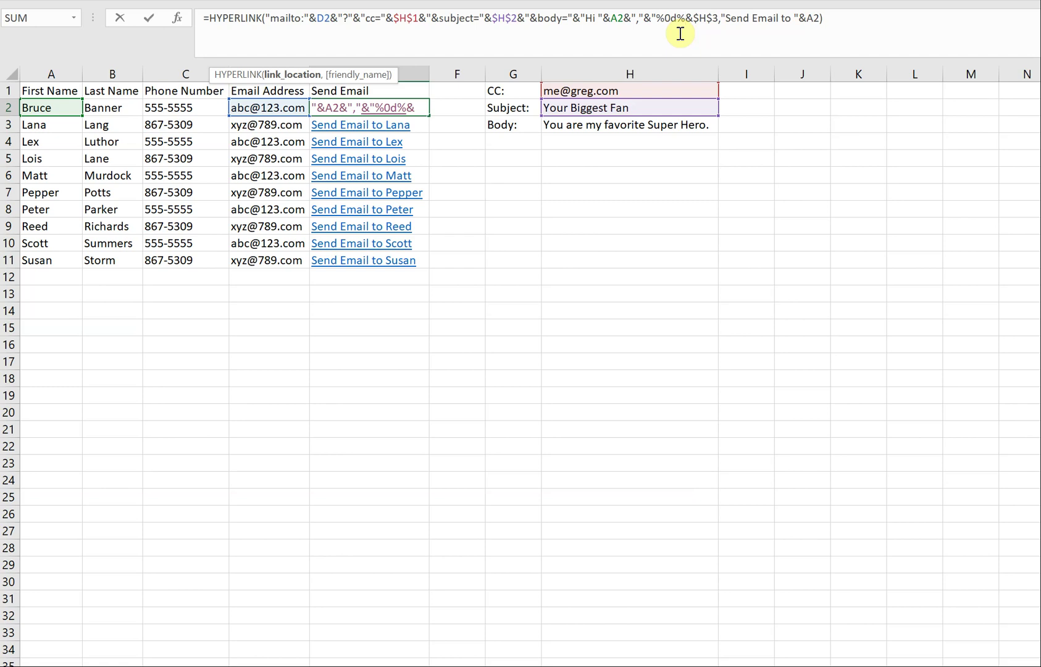
pyautogui.write('0a')
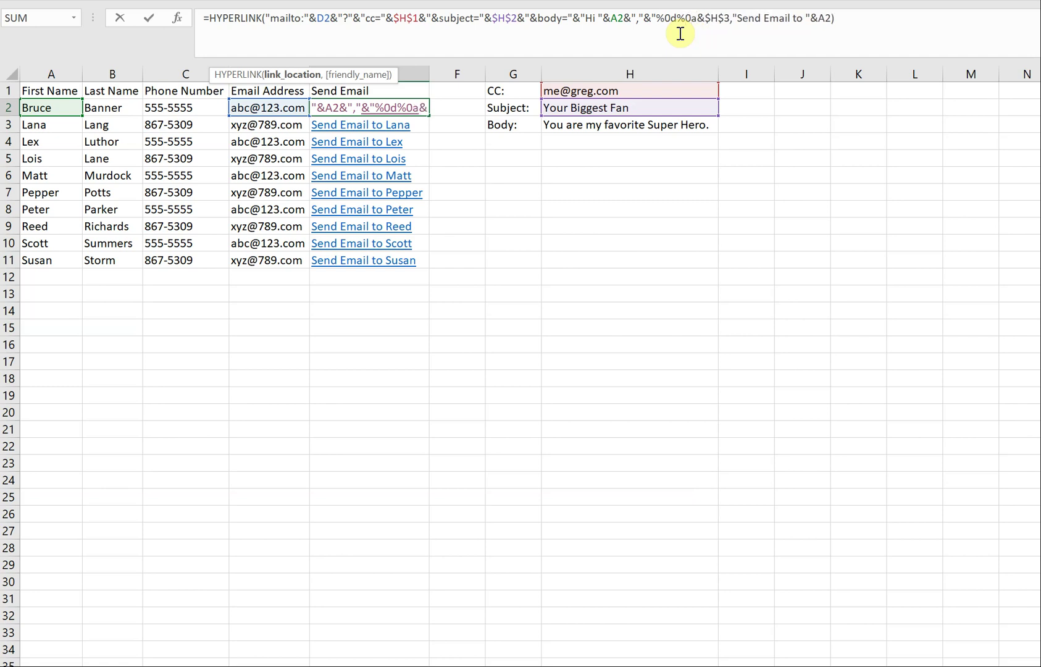
pyautogui.write('"')
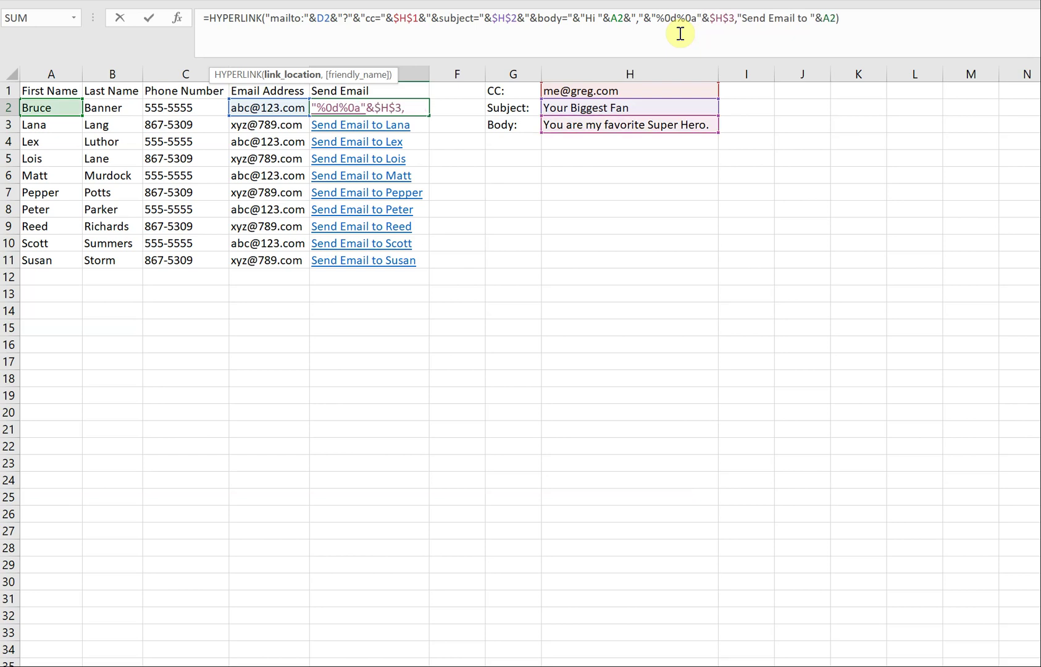
pyautogui.press('Return')
# Refill the revised formula through E11 and test the first link's line break in Mail
pyautogui.press('Up')
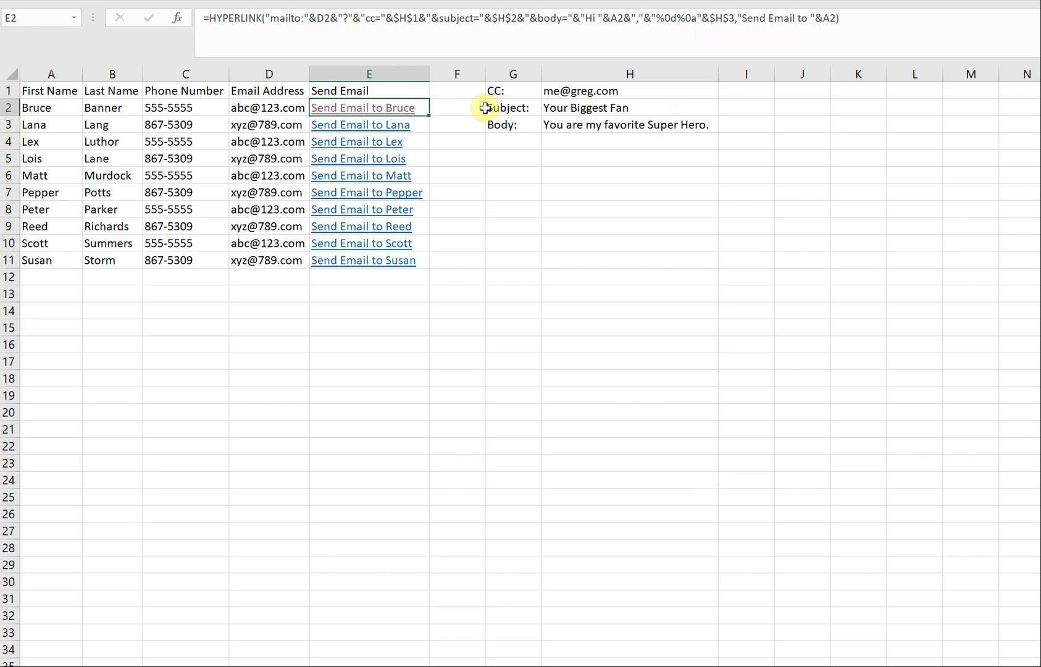
pyautogui.doubleClick(429, 116)
pyautogui.click(495, 220)
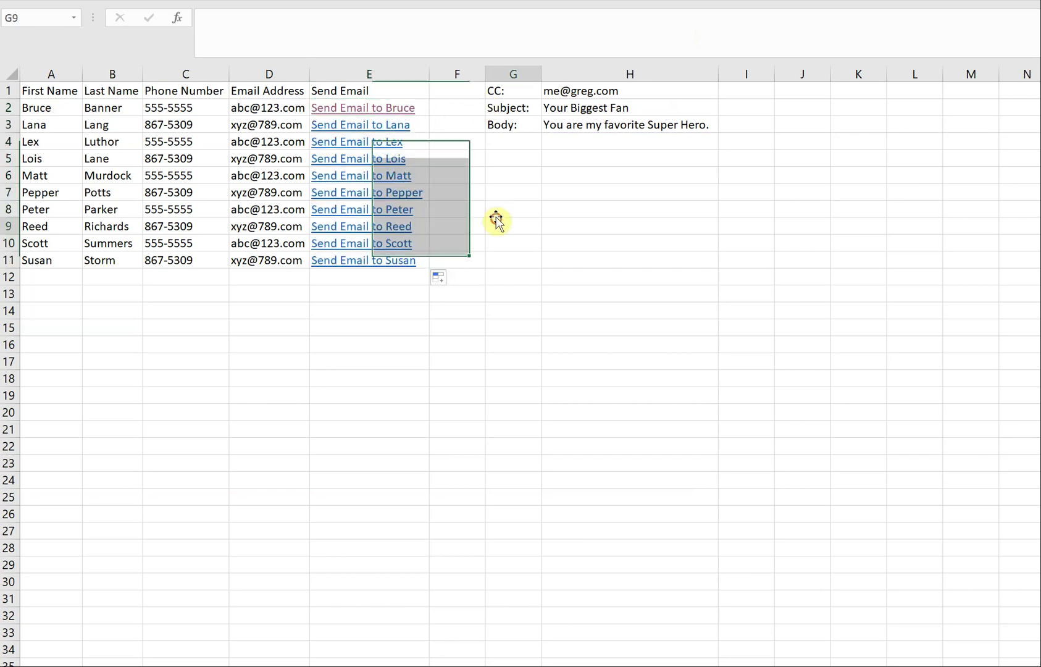
pyautogui.click(396, 108)
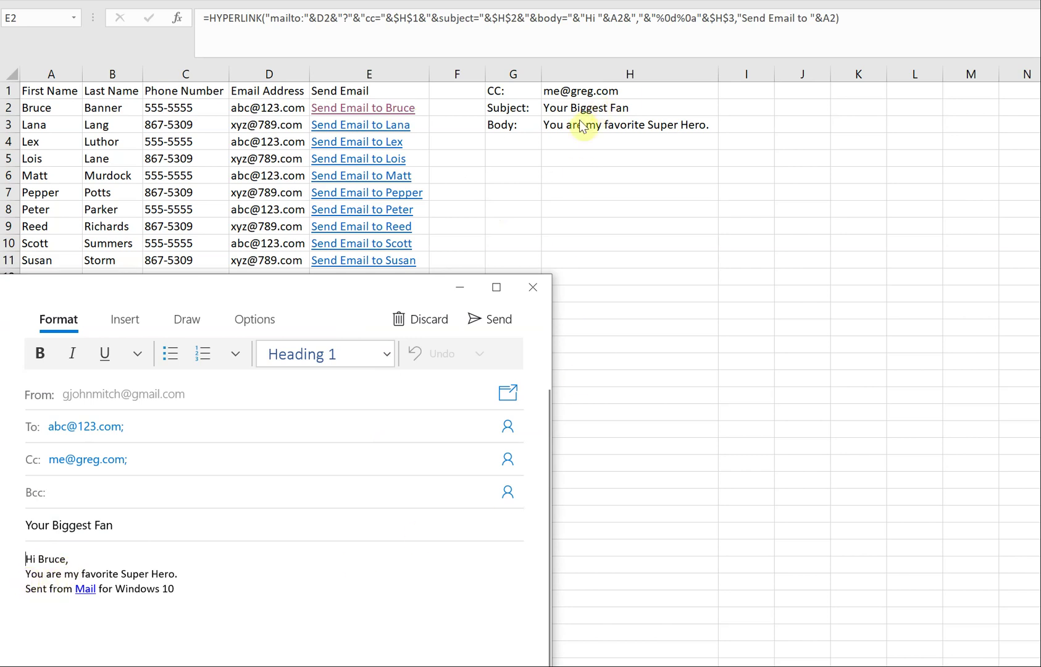
pyautogui.hotkey('alt', 'Tab')
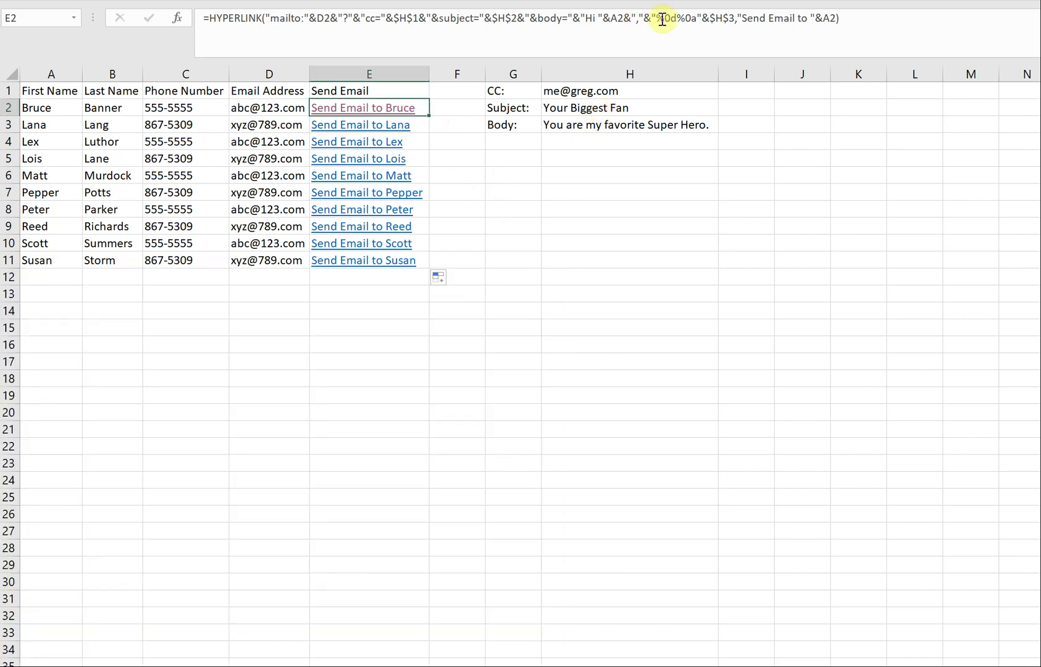
# Double E2's line-break code to %0d%0a%0d%0a by copying and pasting it
pyautogui.moveTo(656, 20); pyautogui.dragTo(689, 19)
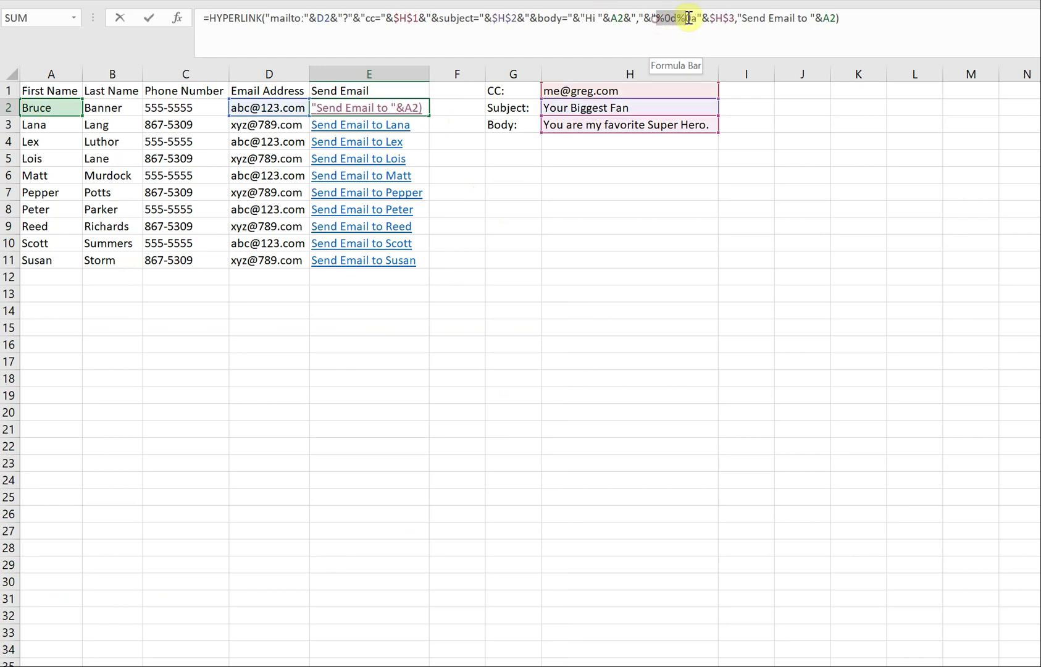
pyautogui.rightClick(697, 21)
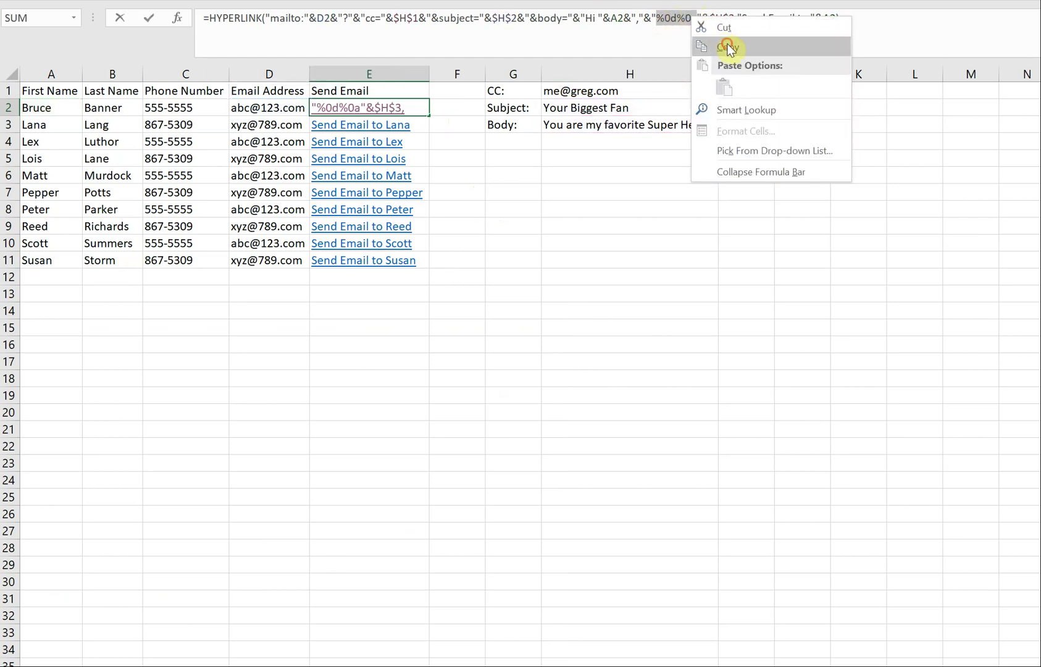
pyautogui.click(727, 44)
pyautogui.click(699, 21)
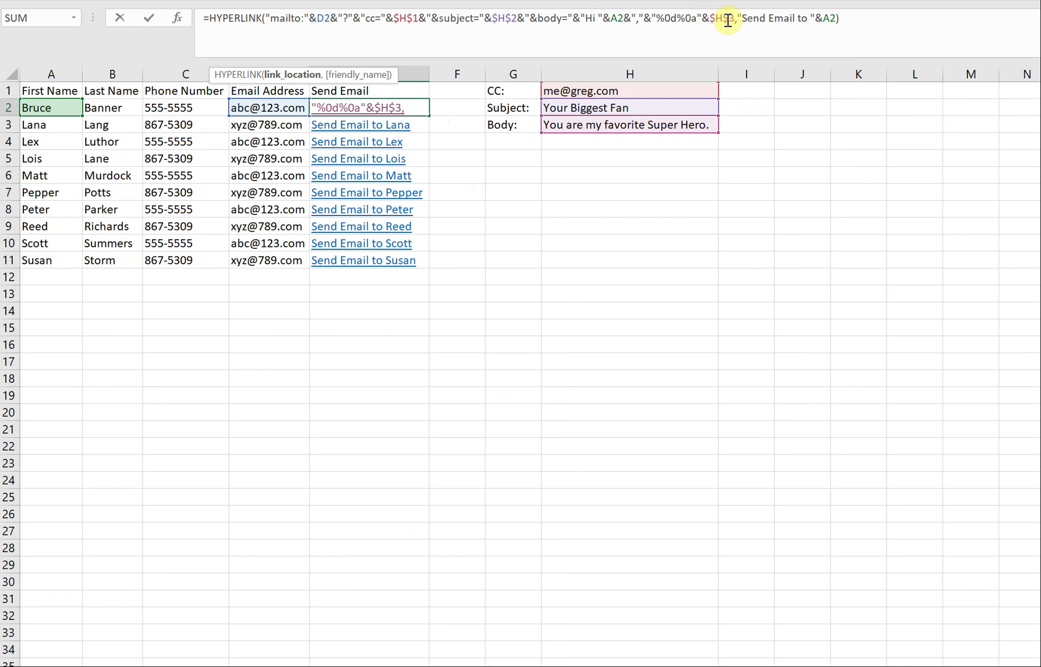
pyautogui.hotkey('ctrl', 'v')
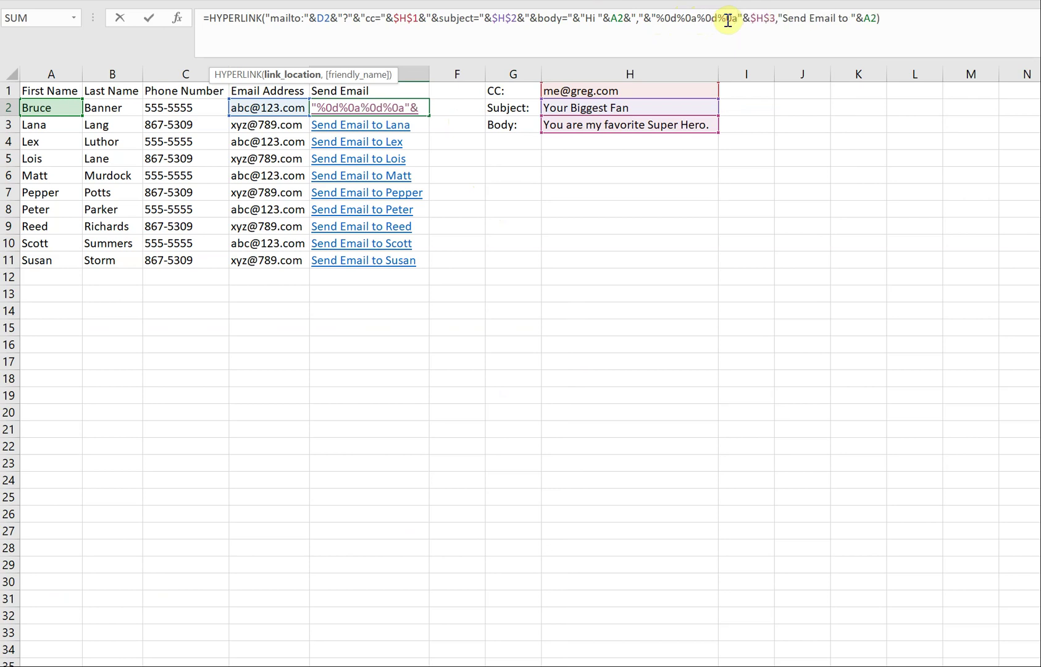
pyautogui.press('Return')
pyautogui.click(441, 108)
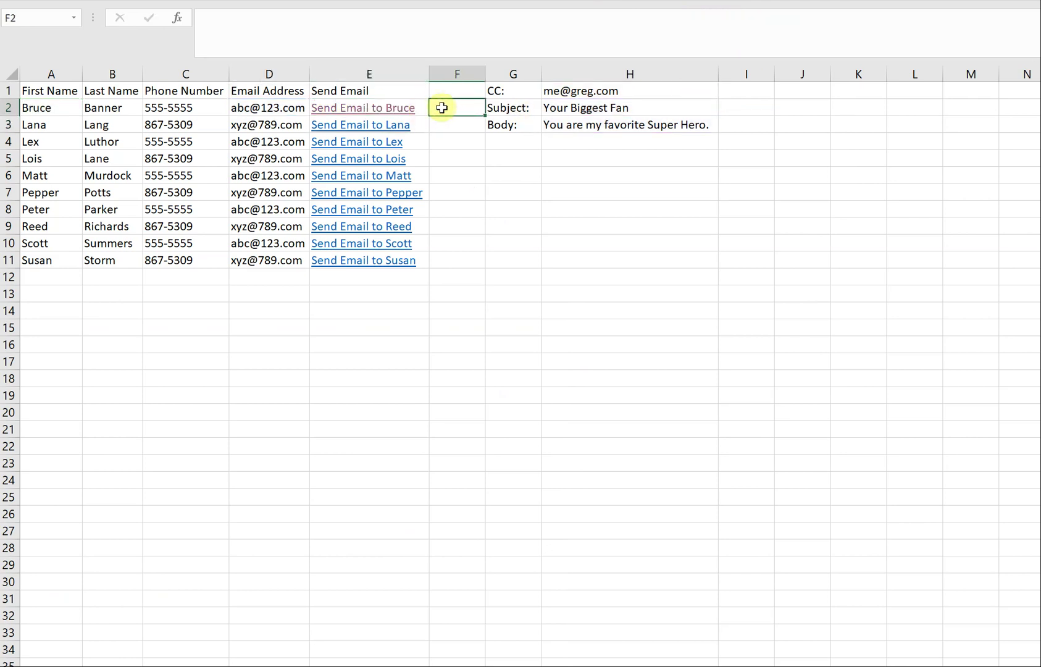
pyautogui.press('Left')
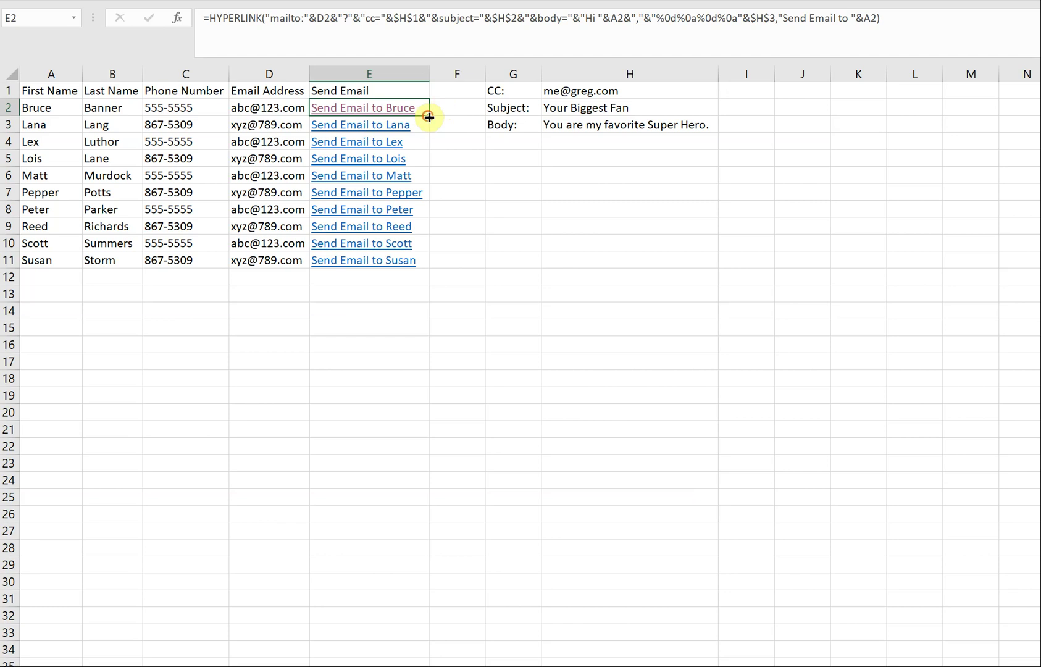
# Refill the links, then open and close the Bruce and Peter test drafts in Mail
pyautogui.doubleClick(429, 117)
pyautogui.click(433, 108)
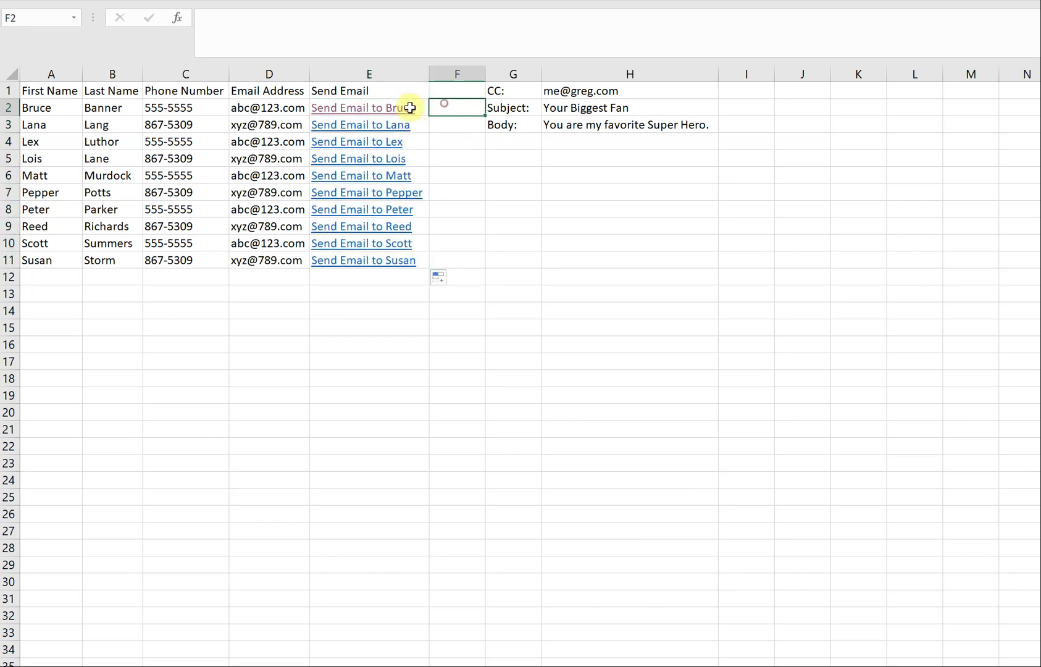
pyautogui.click(407, 108)
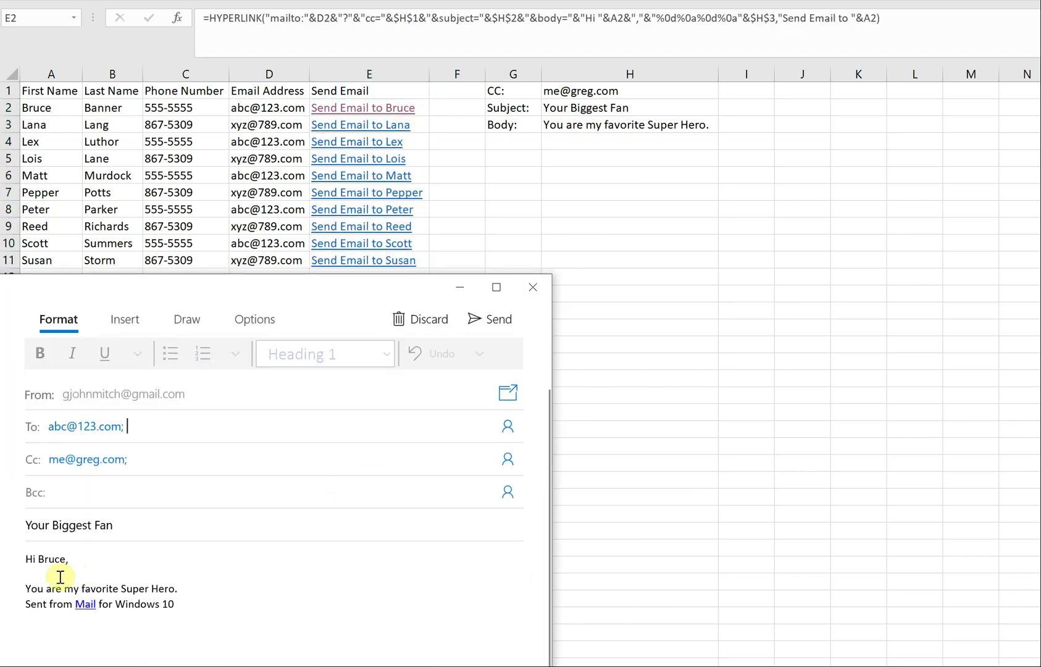
pyautogui.click(532, 287)
pyautogui.click(404, 213)
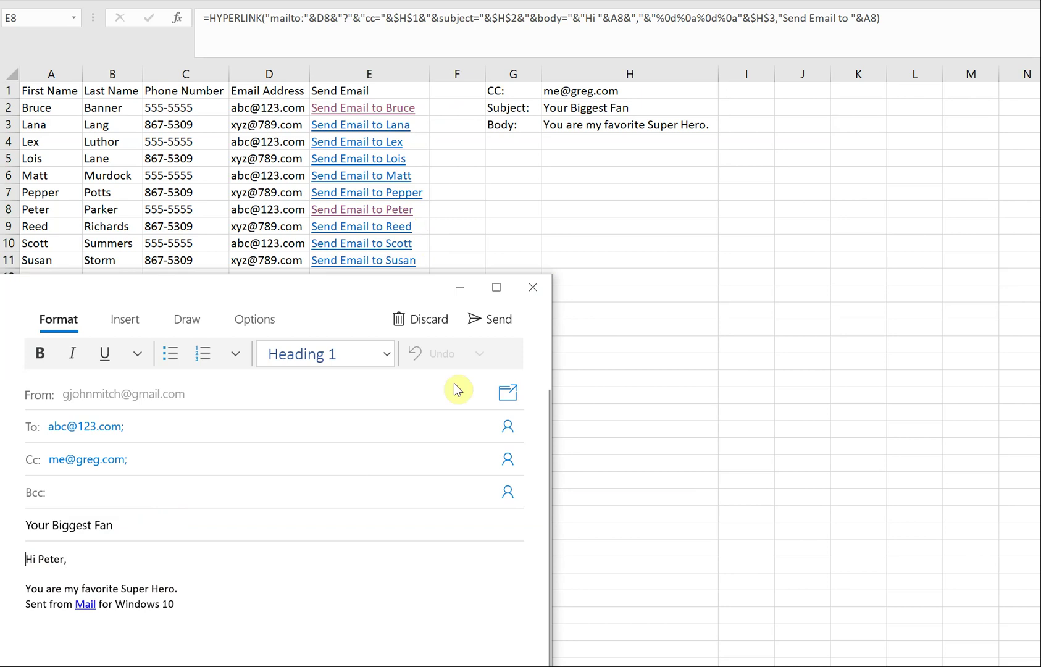
pyautogui.click(532, 289)
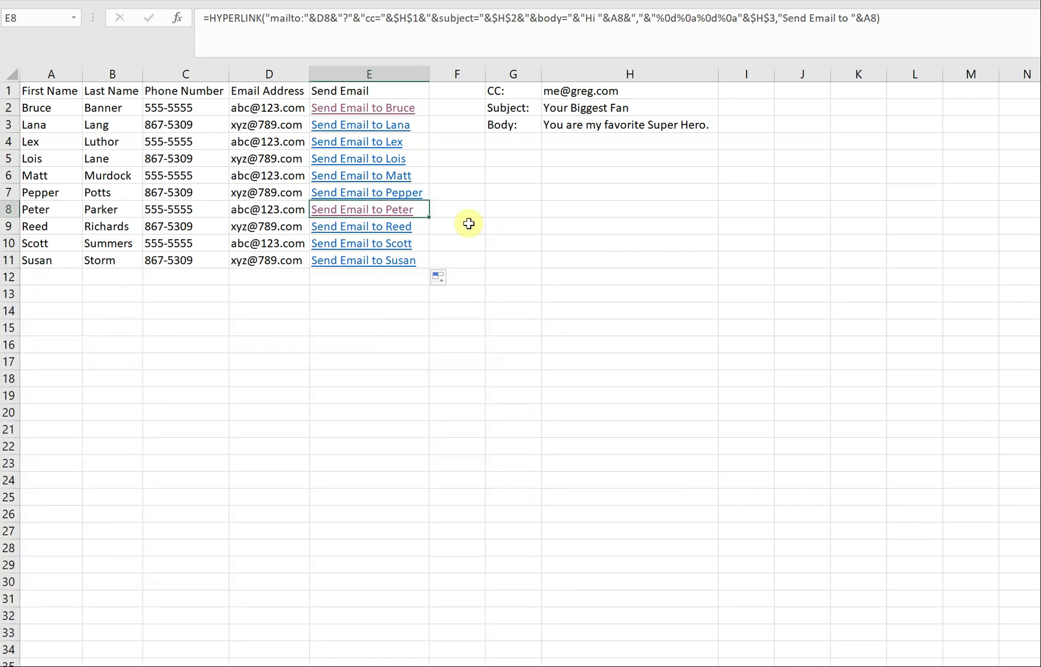
pyautogui.click(467, 171)
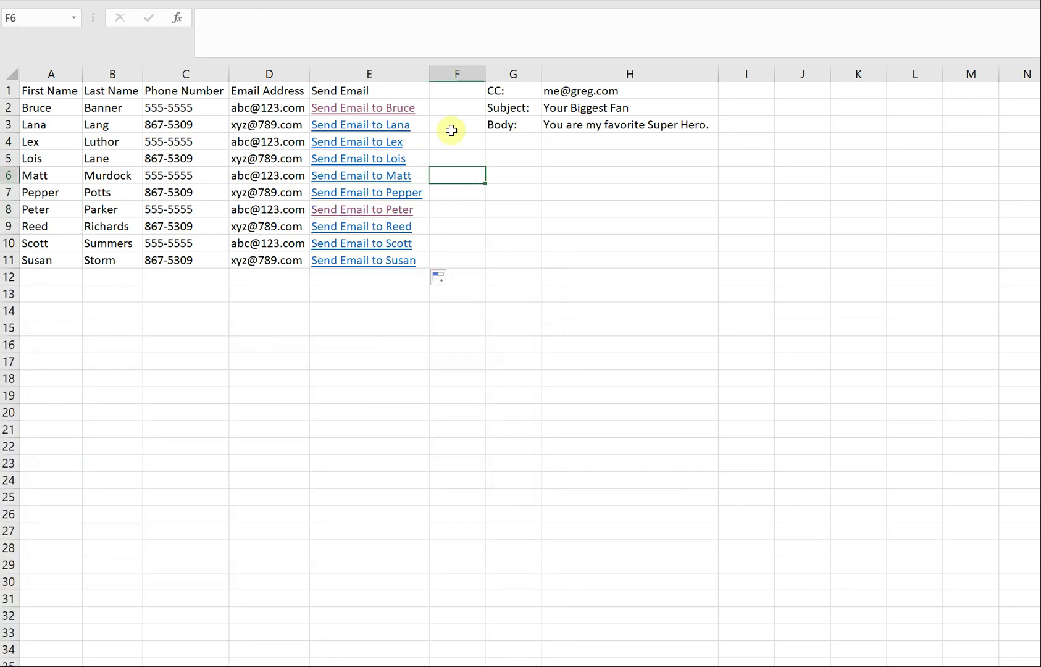
# Append a long filler string to H3's body text
pyautogui.press('Left')
pyautogui.press('Up')
pyautogui.press('Up')
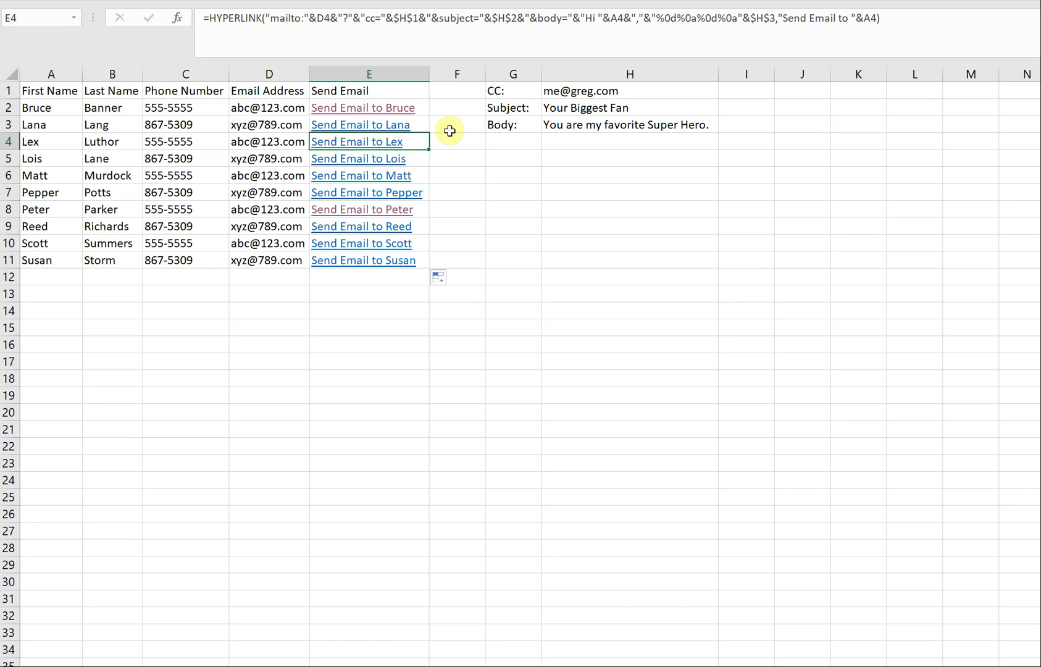
pyautogui.click(612, 127)
pyautogui.click(380, 17)
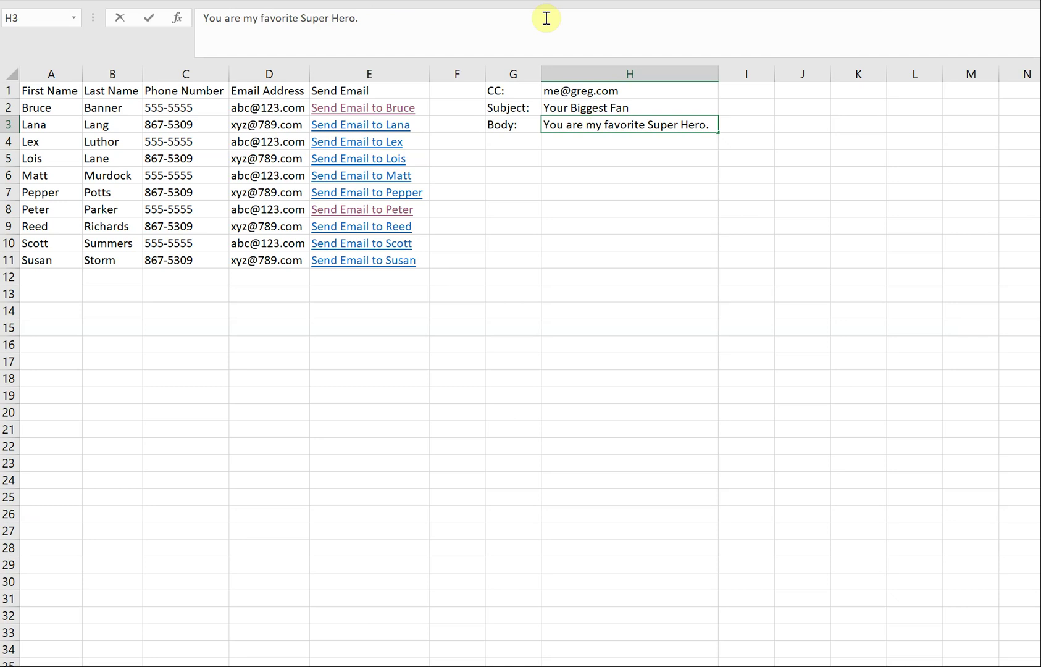
pyautogui.write('Blahdsasjblsbfwejbfwekbfwelaf')
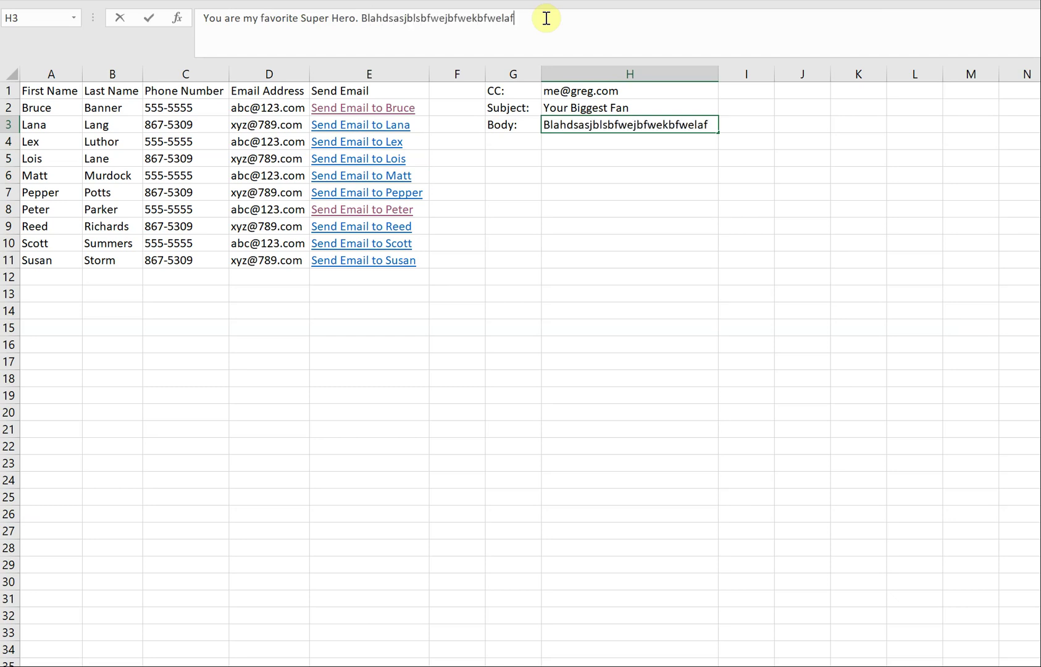
pyautogui.write('bewjbfjweabfkjweabfjkweabfjkweabfjkewbfjkweabfljewbfwjeabfweklbwjkebvajl')
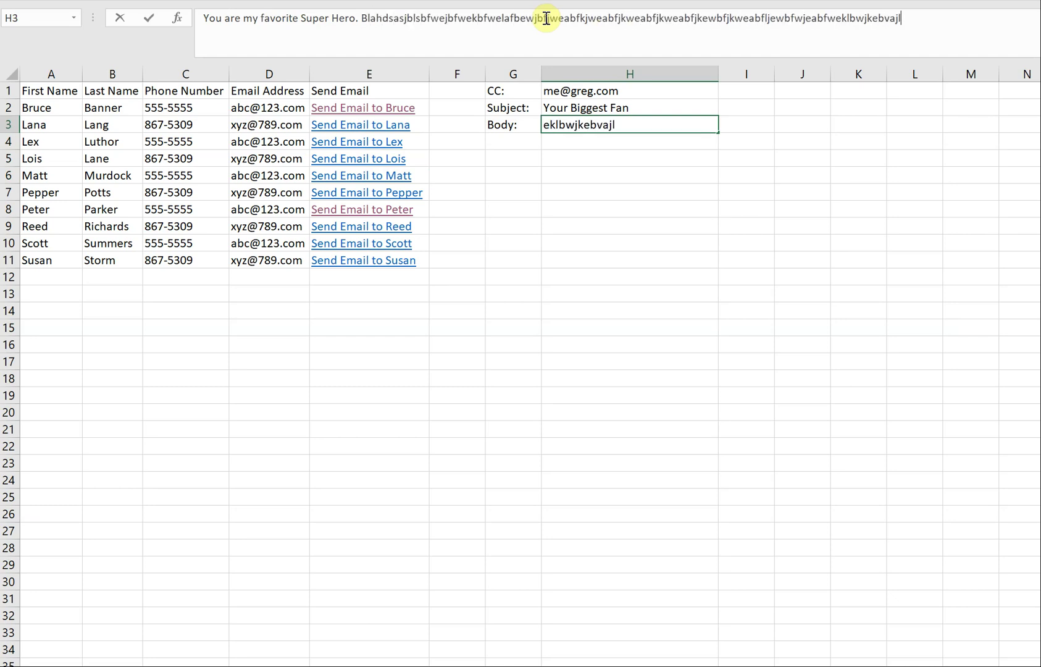
pyautogui.write('vbjbvjkarbkjewbvjkweabjkewabfjkwebfjewkbfjkewabfjkweabfewbfkjewabfjk')
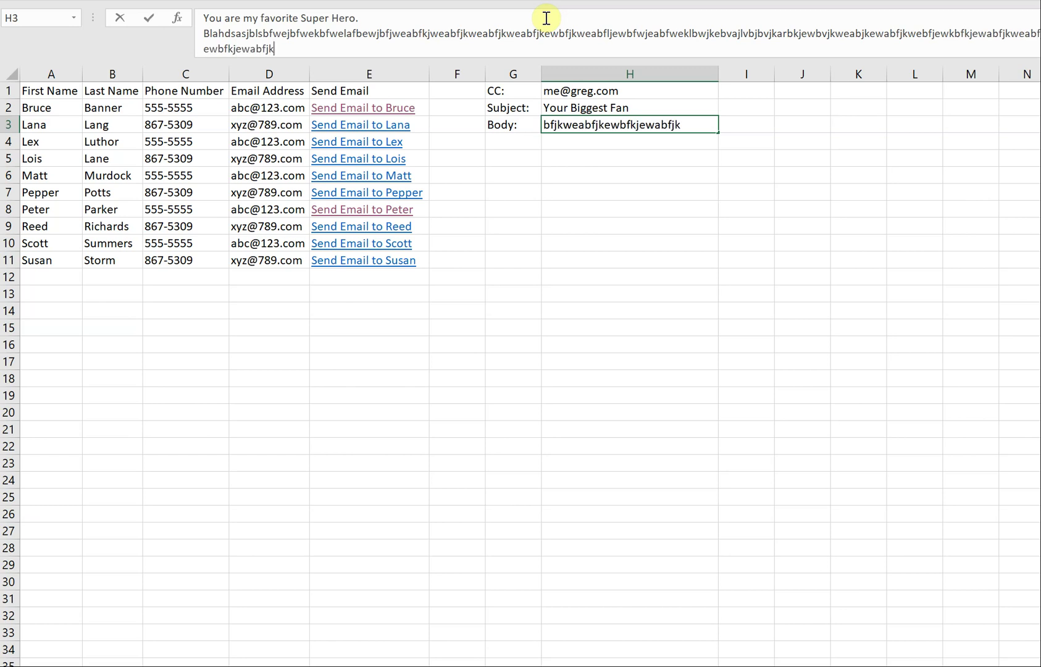
pyautogui.write('weabfjkewbfjkewbfjkewbfjkewbf')
pyautogui.press('Return')
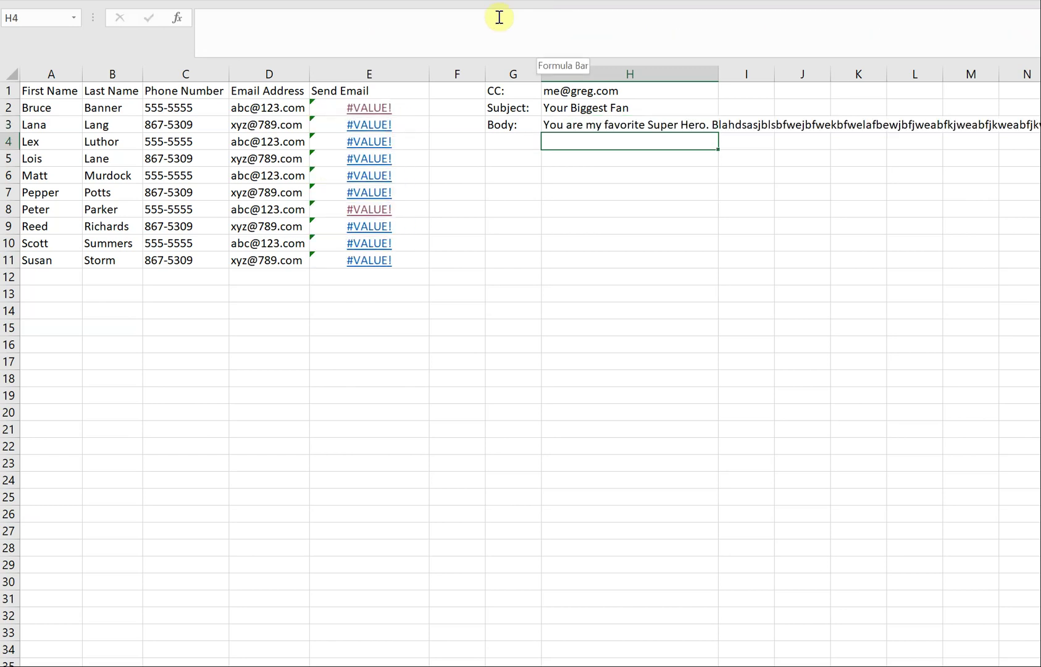
# Trim two chunks of filler off the end of H3's body text
pyautogui.click(681, 124)
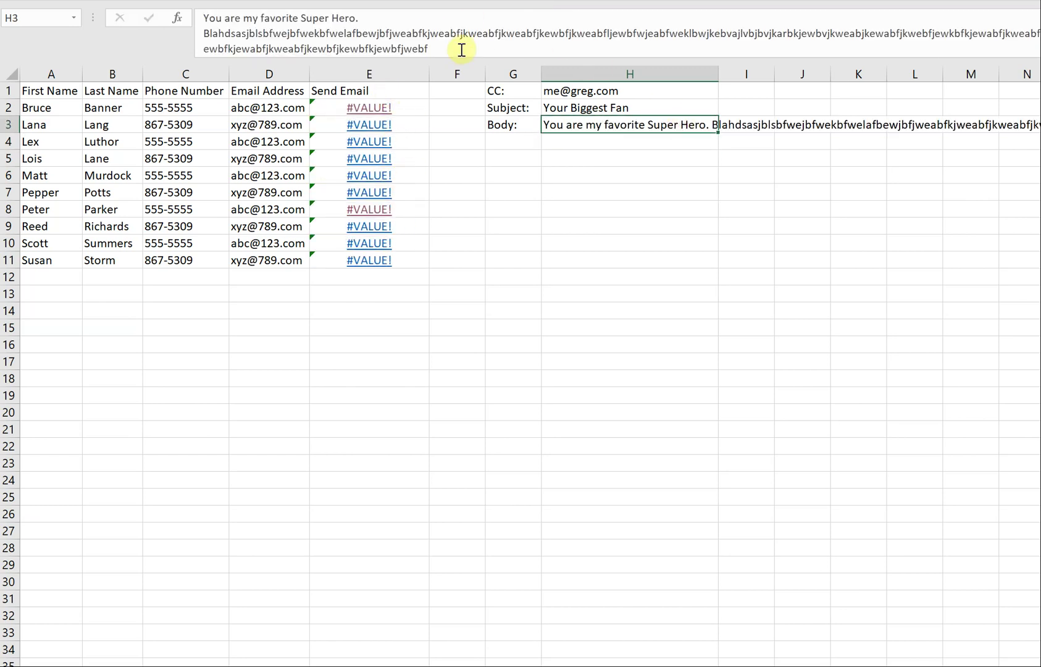
pyautogui.moveTo(460, 48); pyautogui.dragTo(269, 53)
pyautogui.press('BackSpace')
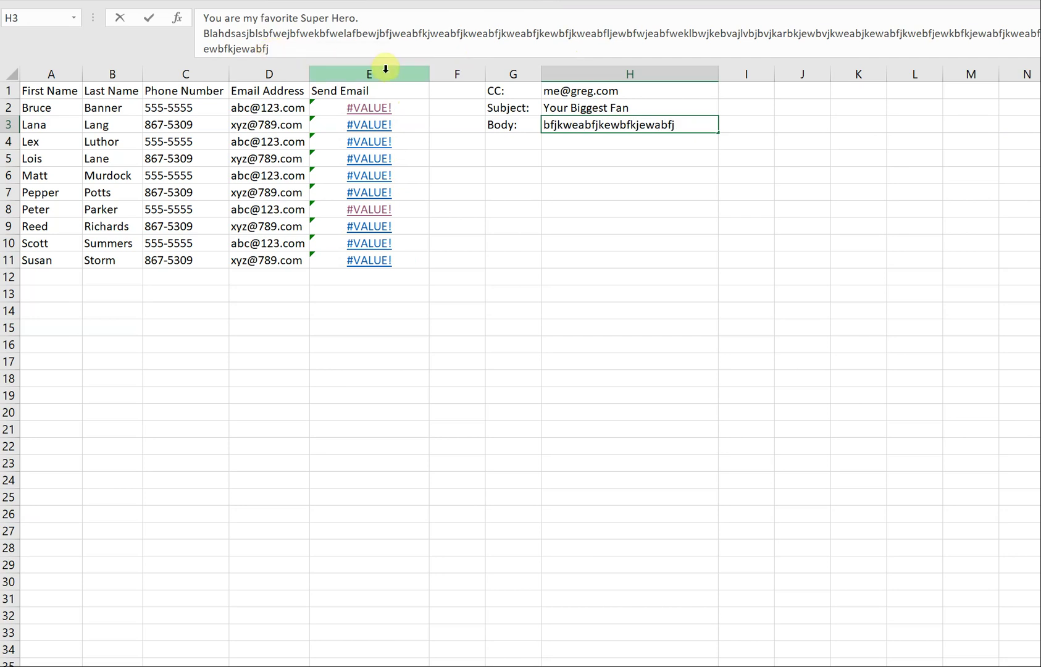
pyautogui.press('Return')
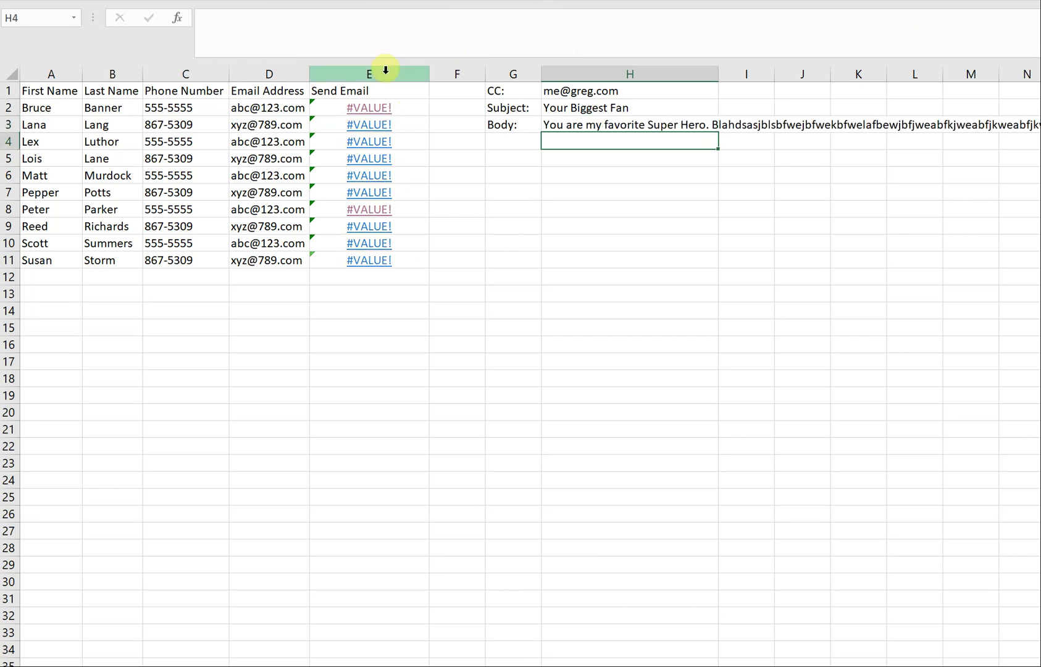
pyautogui.click(657, 125)
pyautogui.moveTo(272, 48); pyautogui.dragTo(233, 58)
pyautogui.press('BackSpace')
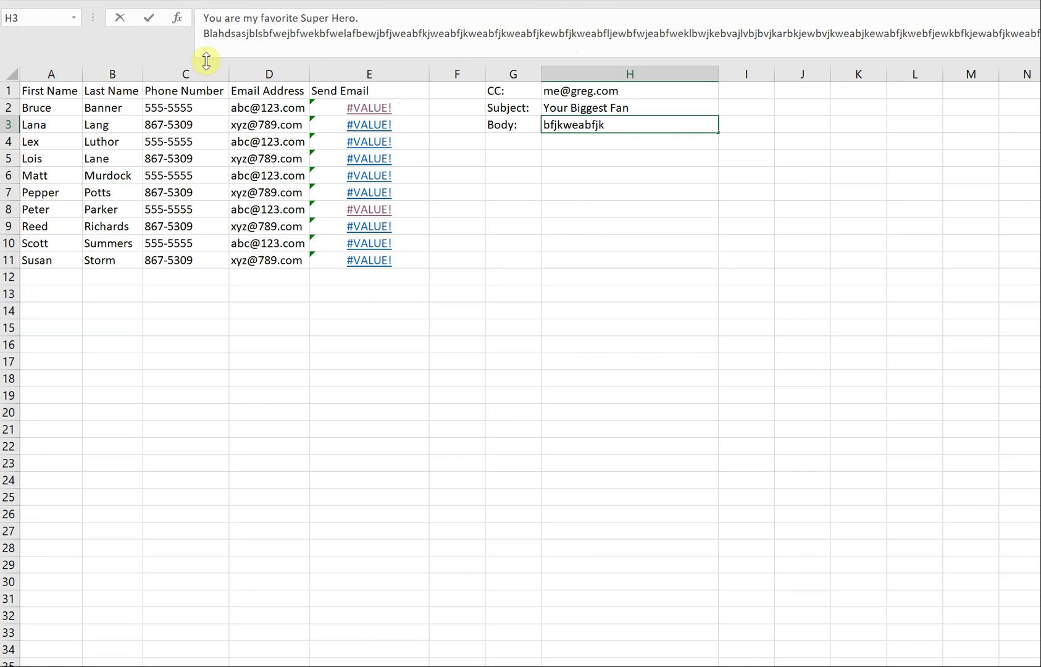
pyautogui.press('Return')
pyautogui.click(545, 124)
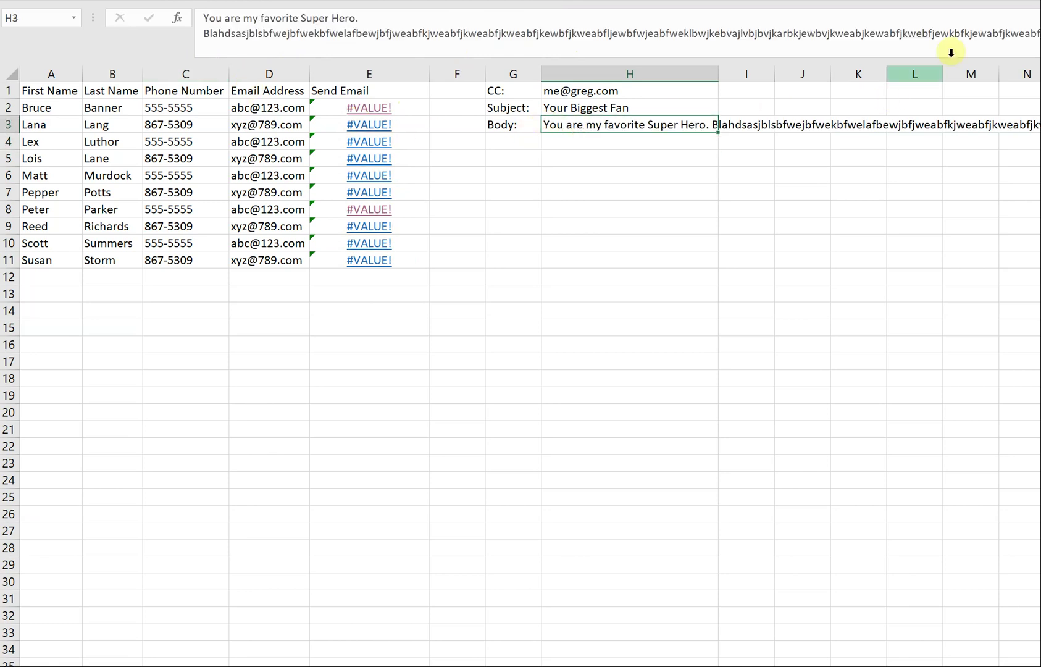
pyautogui.moveTo(985, 33); pyautogui.dragTo(780, 31)
pyautogui.press('BackSpace')
pyautogui.press('Return')
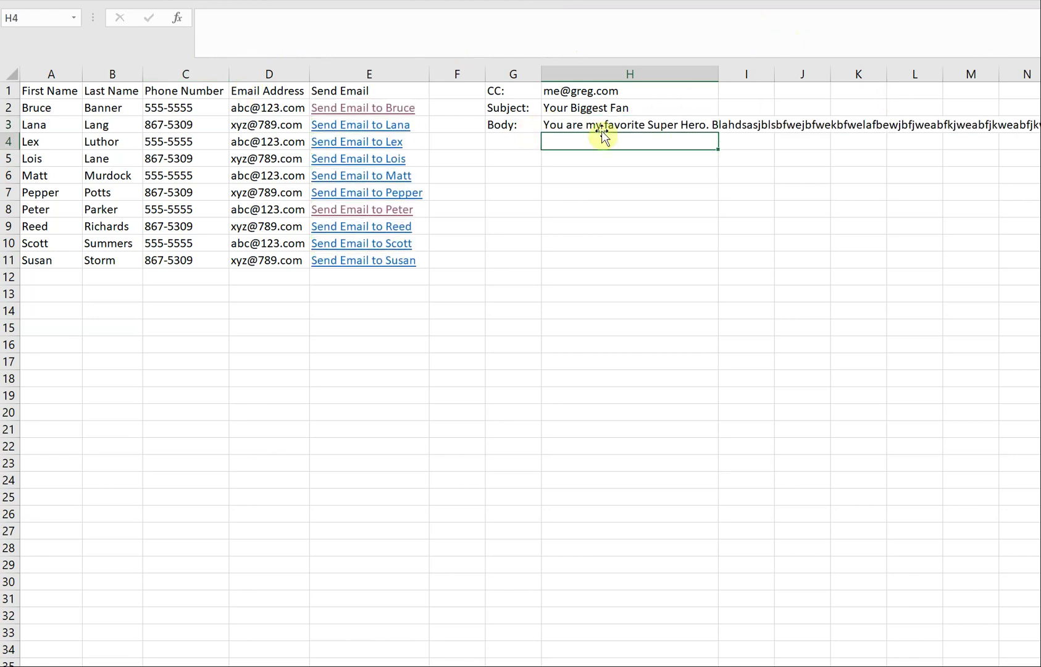
pyautogui.click(383, 143)
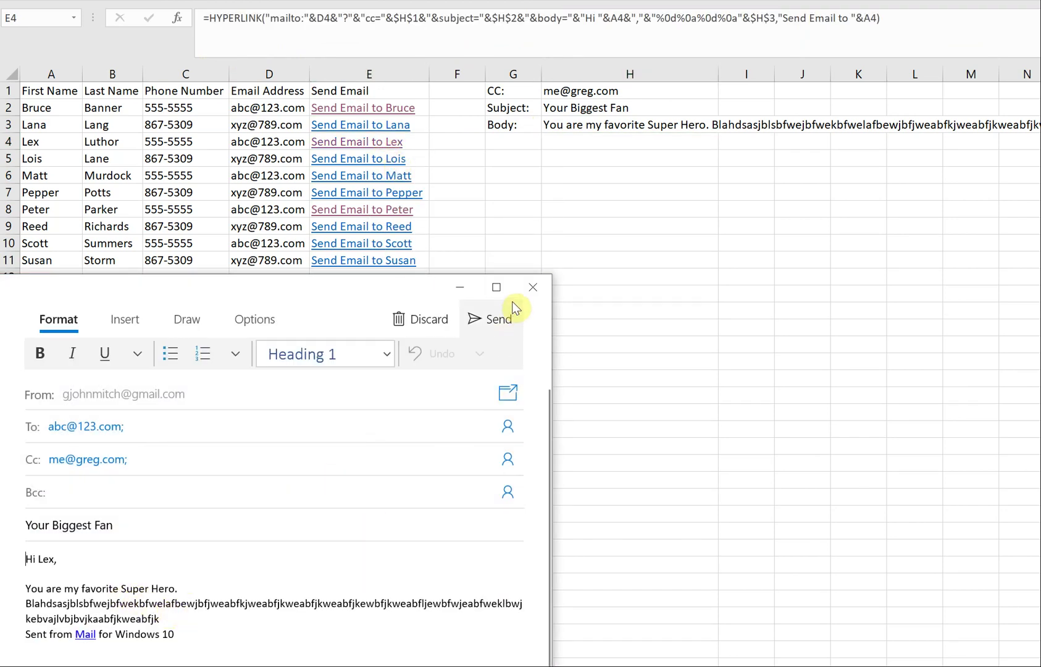
pyautogui.click(525, 289)
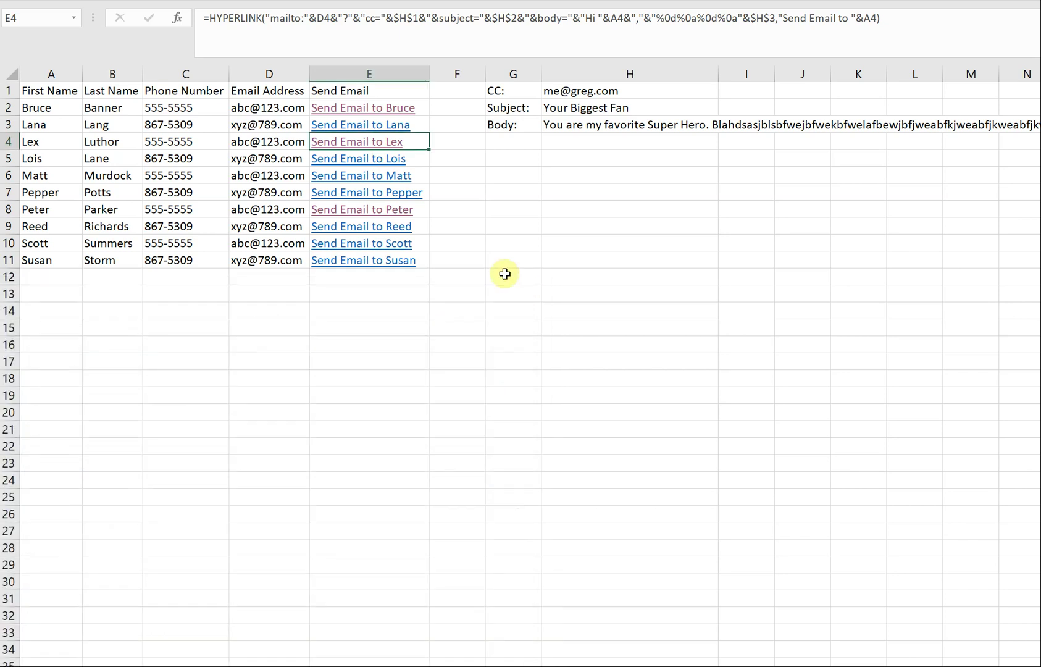
# Copy the %0d%0a code from E4's formula and paste it into H8
pyautogui.moveTo(656, 18); pyautogui.dragTo(679, 19)
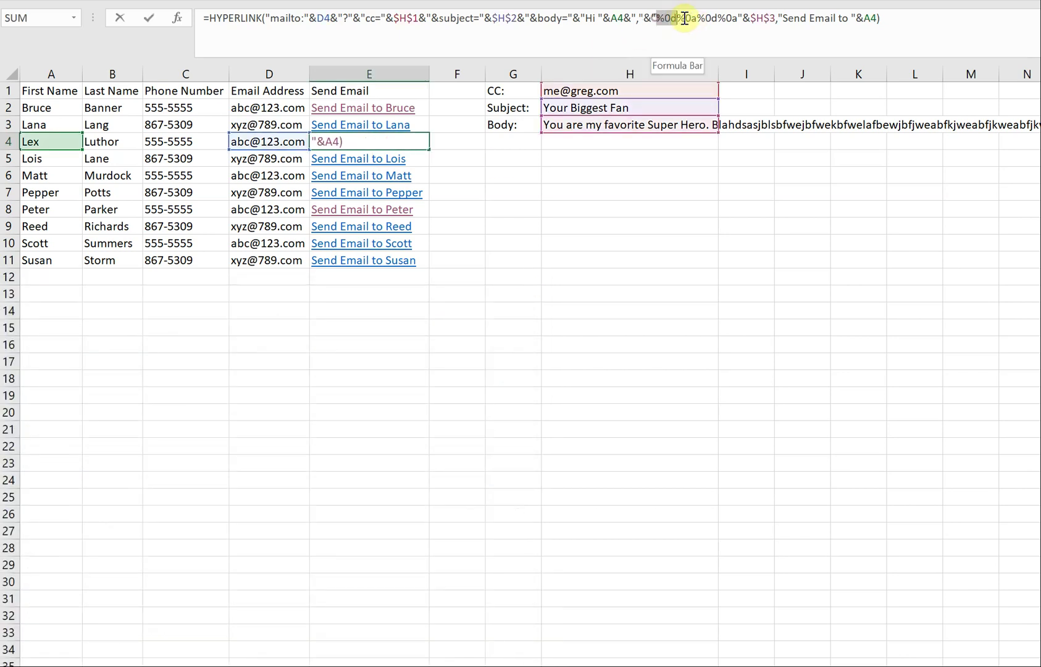
pyautogui.rightClick(689, 21)
pyautogui.click(719, 50)
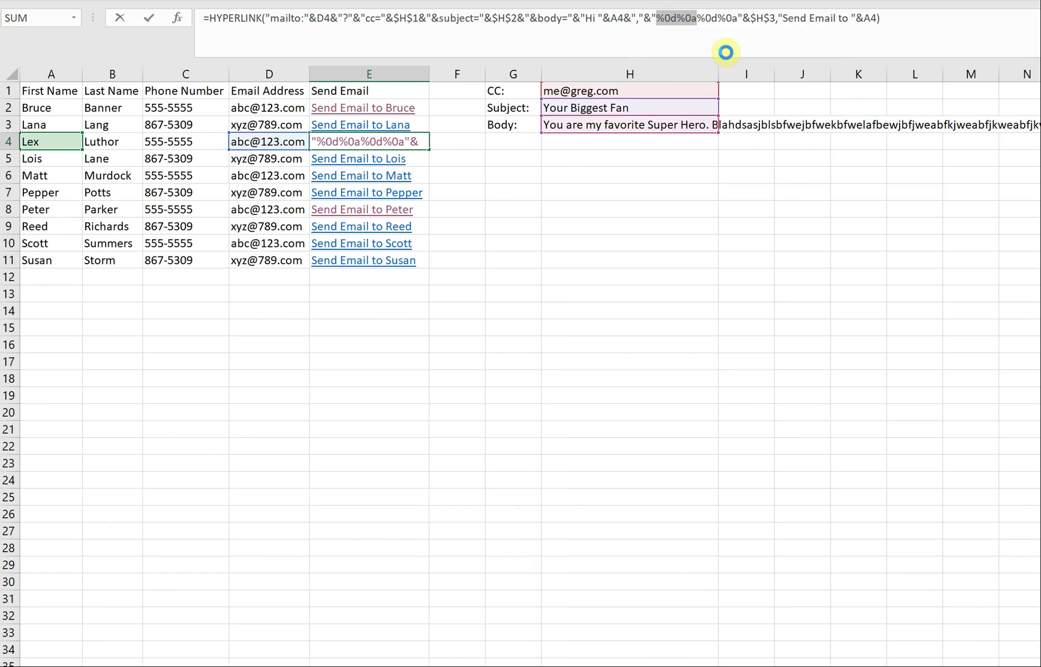
pyautogui.click(584, 206)
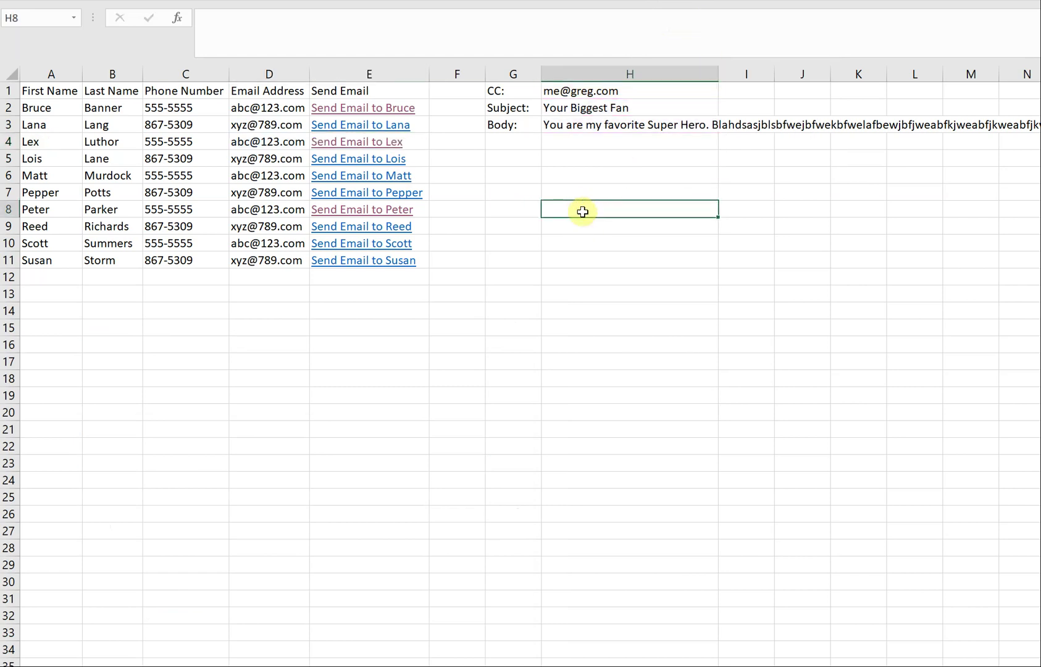
pyautogui.rightClick(582, 212)
pyautogui.click(613, 282)
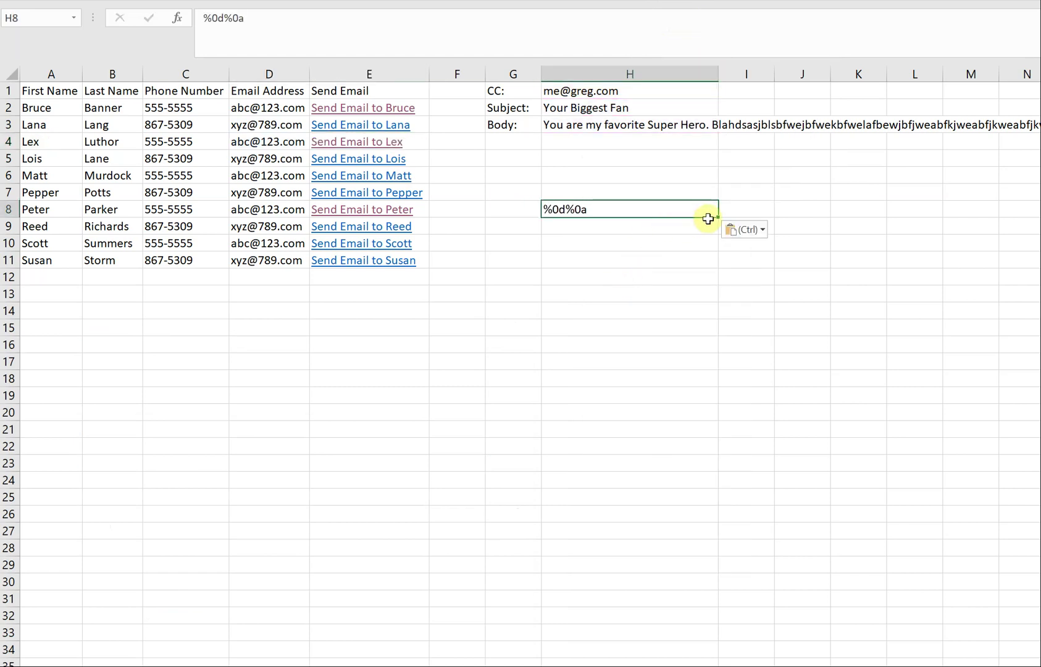
# Fill the %0d%0a code down to H14 and enlarge H8's font size
pyautogui.moveTo(718, 216); pyautogui.dragTo(772, 318)
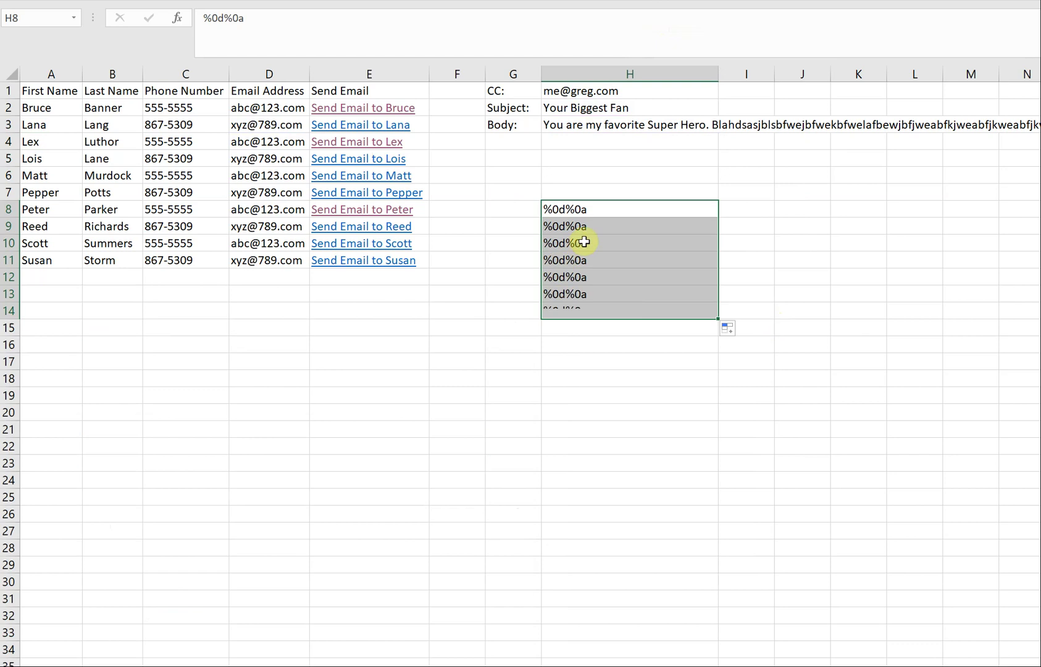
pyautogui.click(585, 210)
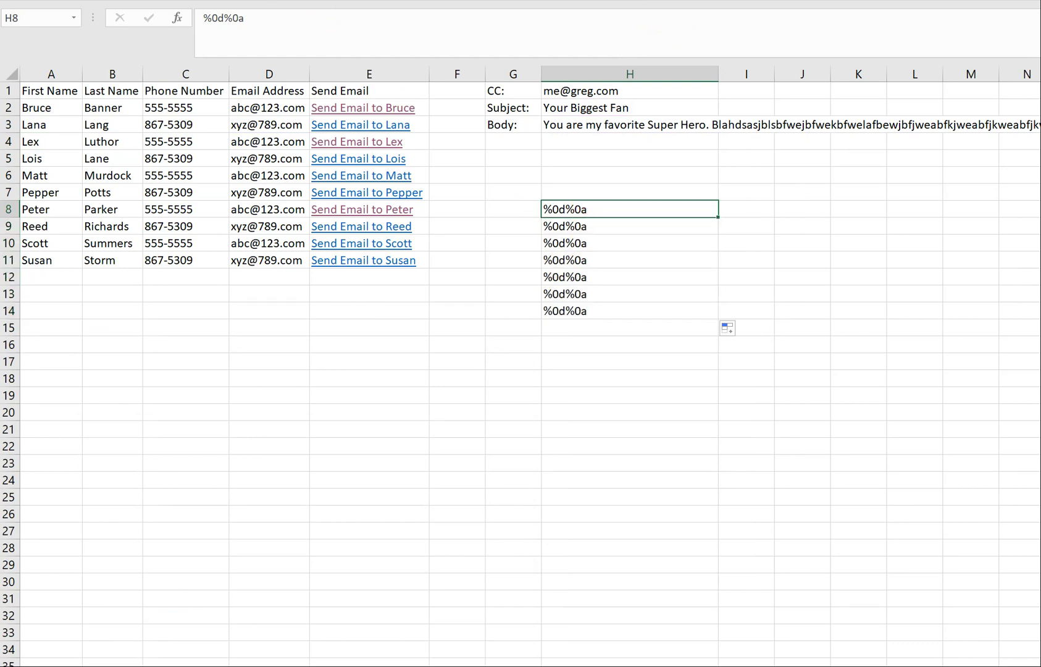
pyautogui.click(169, 1)
pyautogui.click(168, 183)
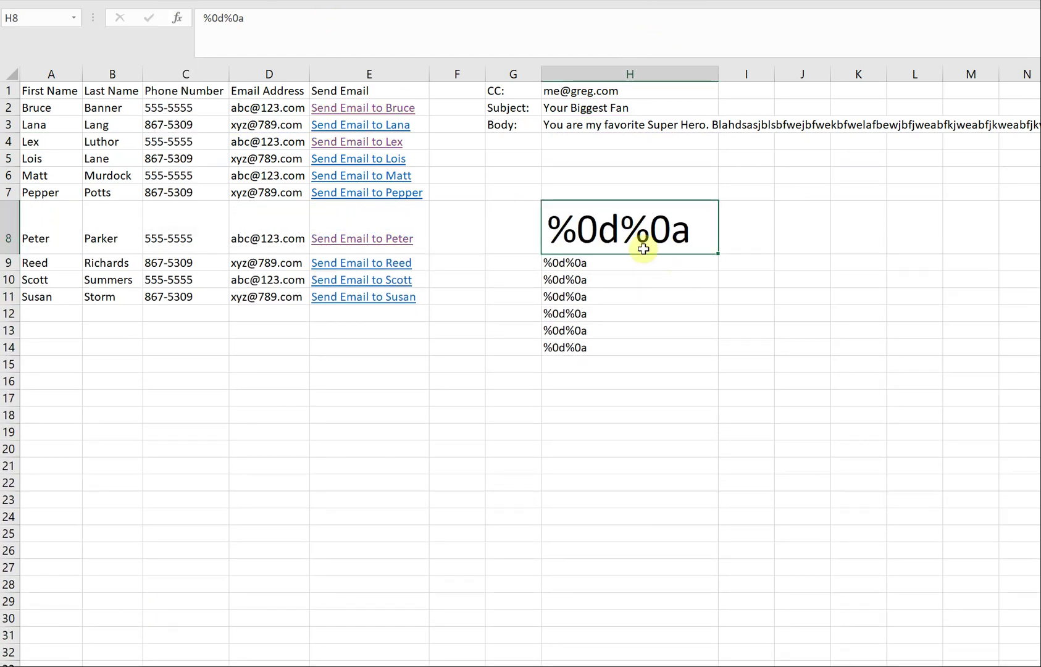